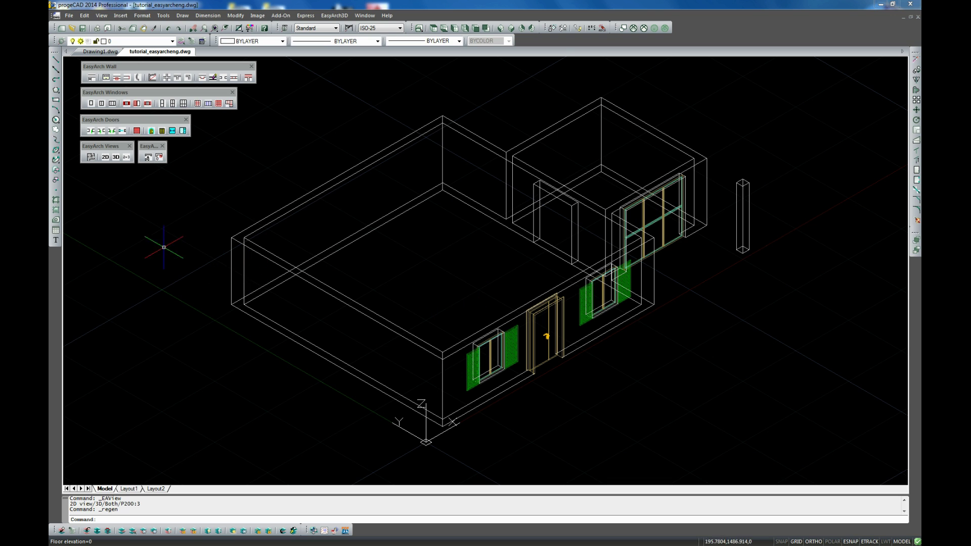
# Switch to the 2D Top plan view, dismiss the door gallery, and pan to frame the house.
pyautogui.click(106, 158)
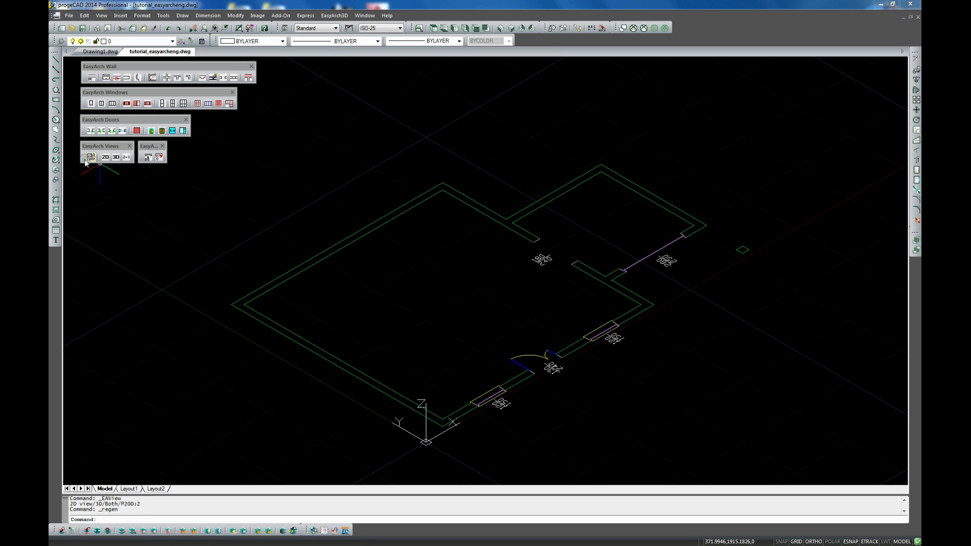
pyautogui.click(88, 157)
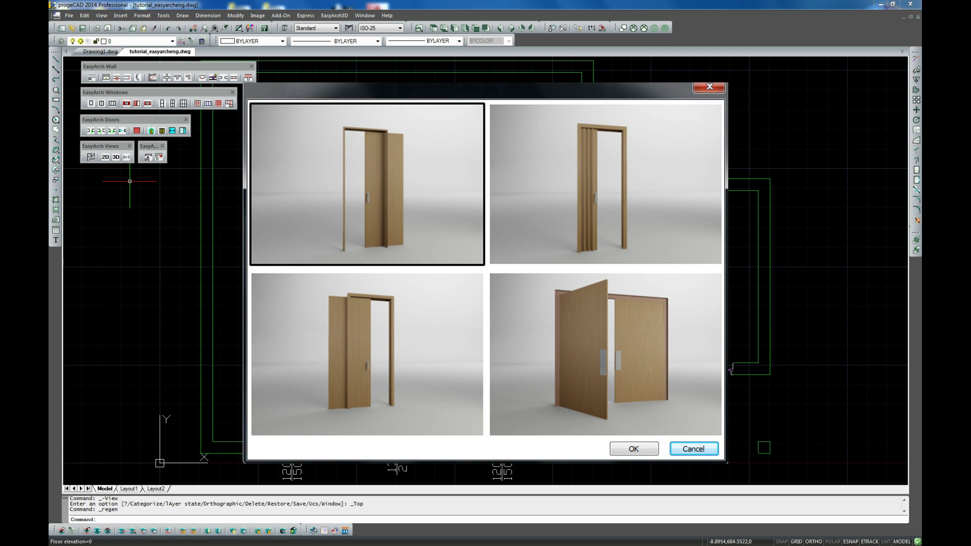
pyautogui.press('Escape')
pyautogui.moveTo(477, 226); pyautogui.dragTo(565, 230, button='middle')
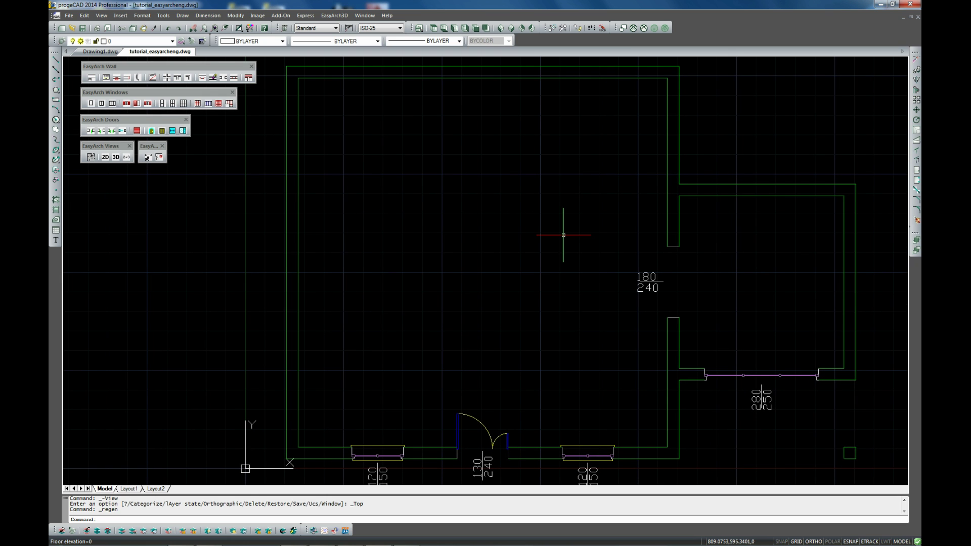
# Start an EasyArch floor slab, check its layer, and choose to define it by points.
pyautogui.click(334, 15)
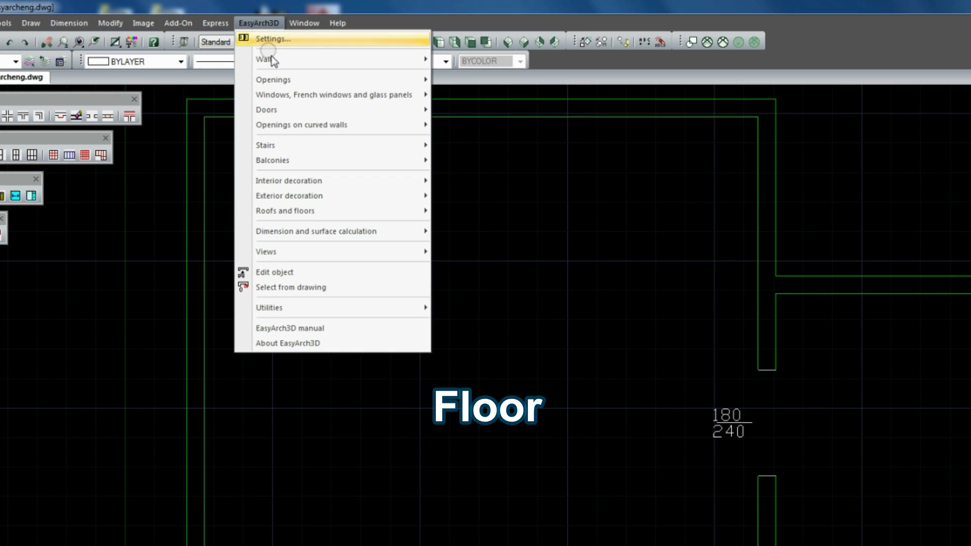
pyautogui.moveTo(410, 145)
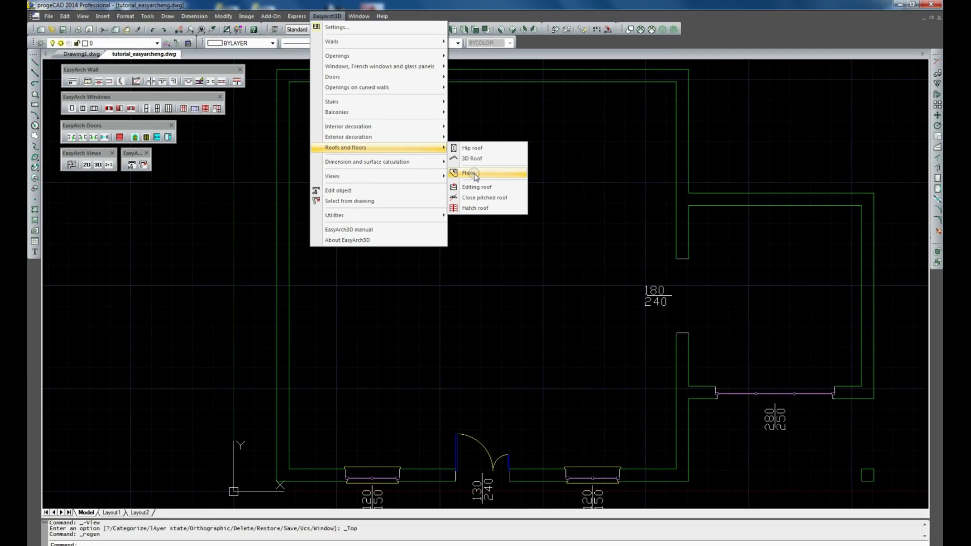
pyautogui.click(471, 248)
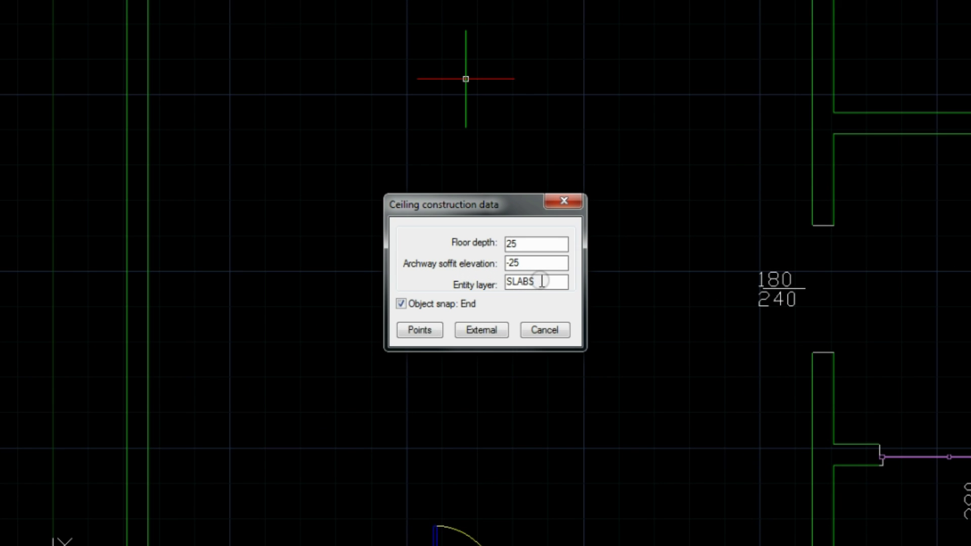
pyautogui.click(526, 279)
pyautogui.click(431, 336)
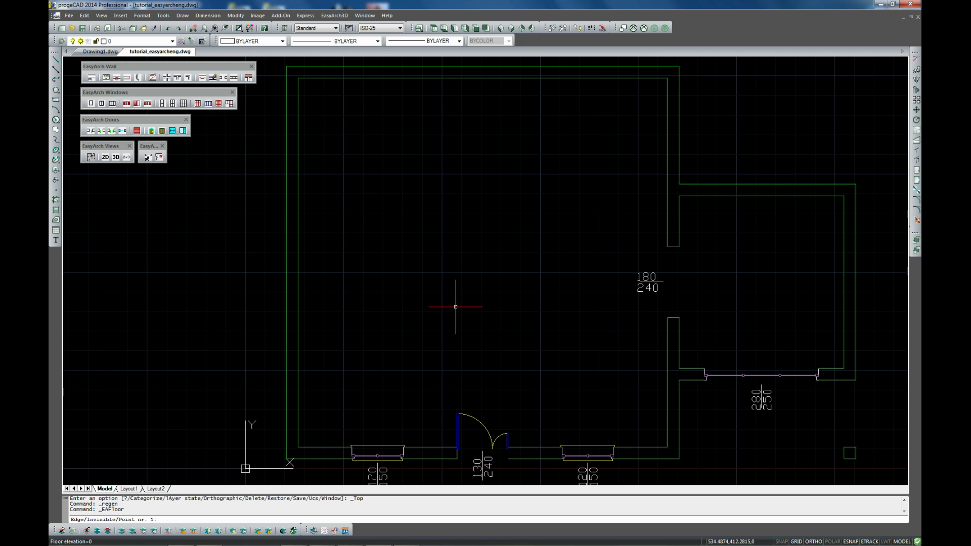
# Outline the 25-deep slab through the six outer wall corners, then view it shaded in 3D.
pyautogui.click(856, 459)
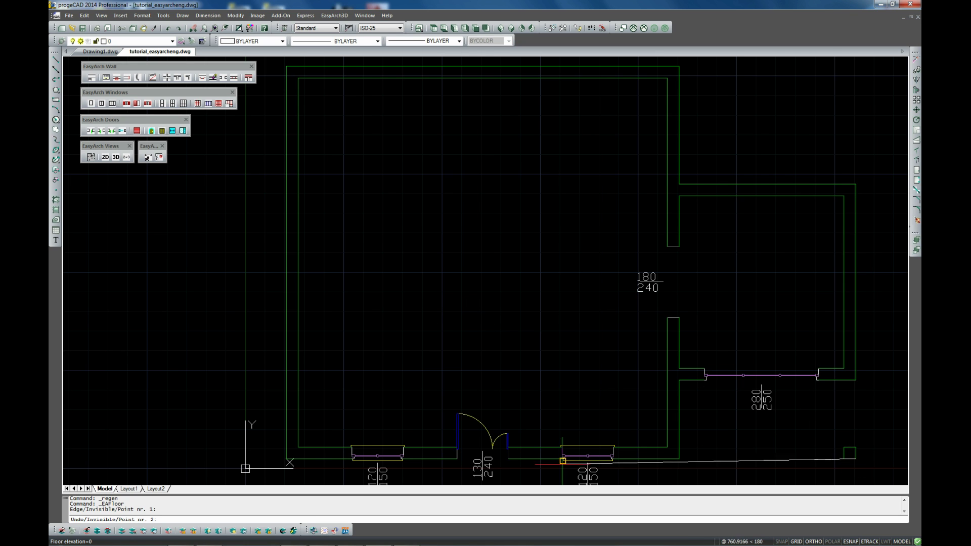
pyautogui.click(286, 459)
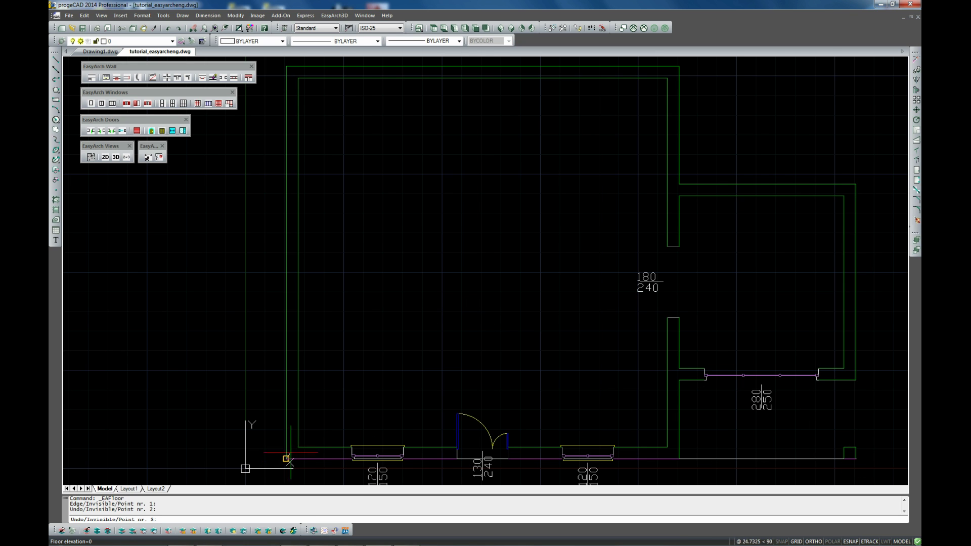
pyautogui.click(287, 66)
pyautogui.click(679, 66)
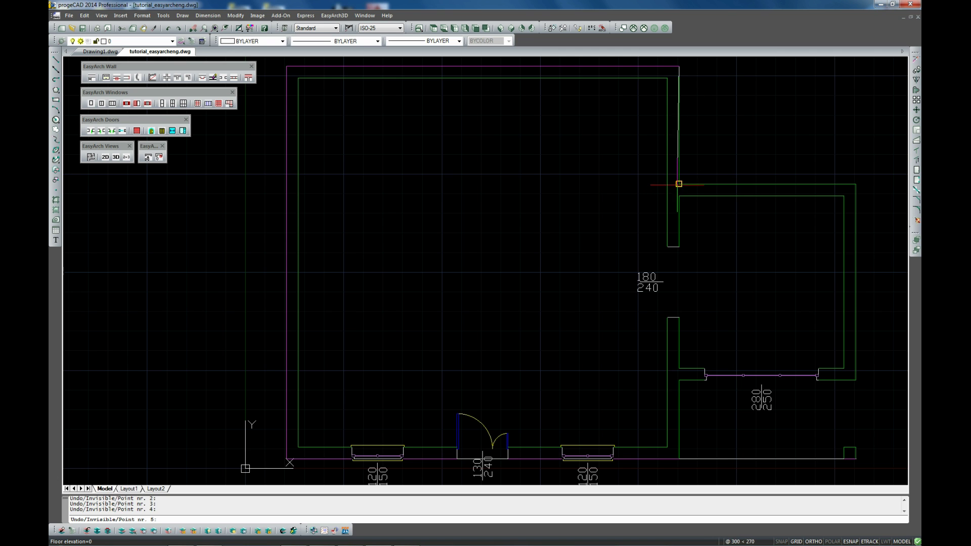
pyautogui.click(679, 183)
pyautogui.click(856, 183)
pyautogui.press('Return')
pyautogui.press('Return')
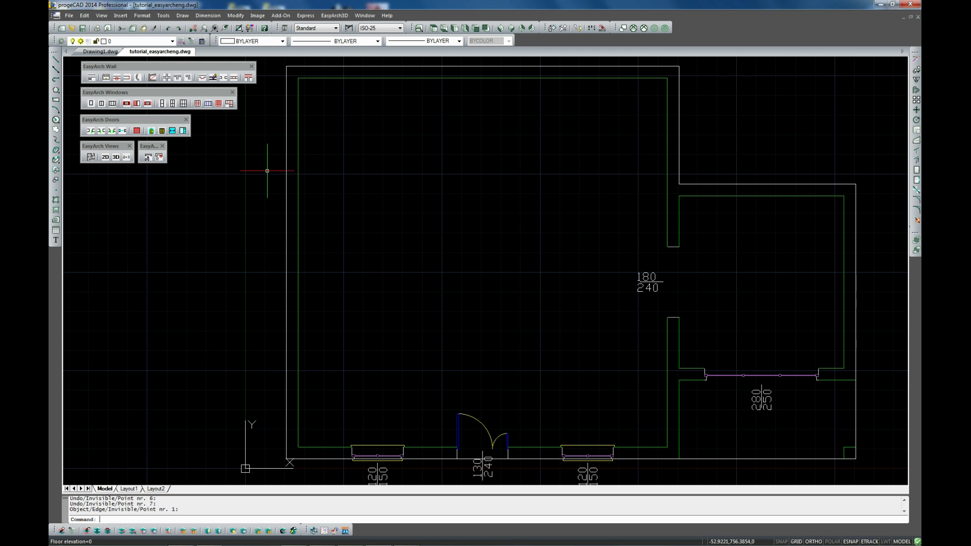
pyautogui.click(116, 158)
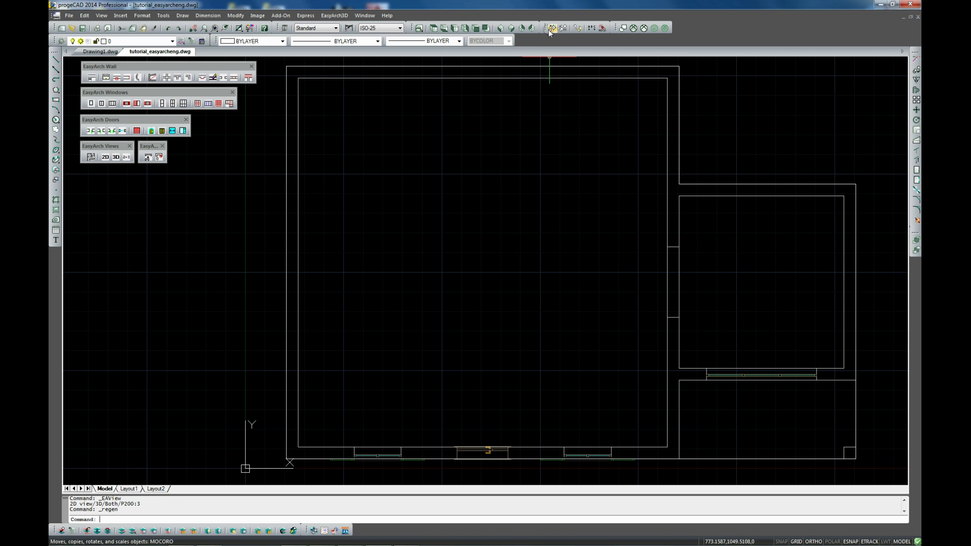
pyautogui.click(654, 28)
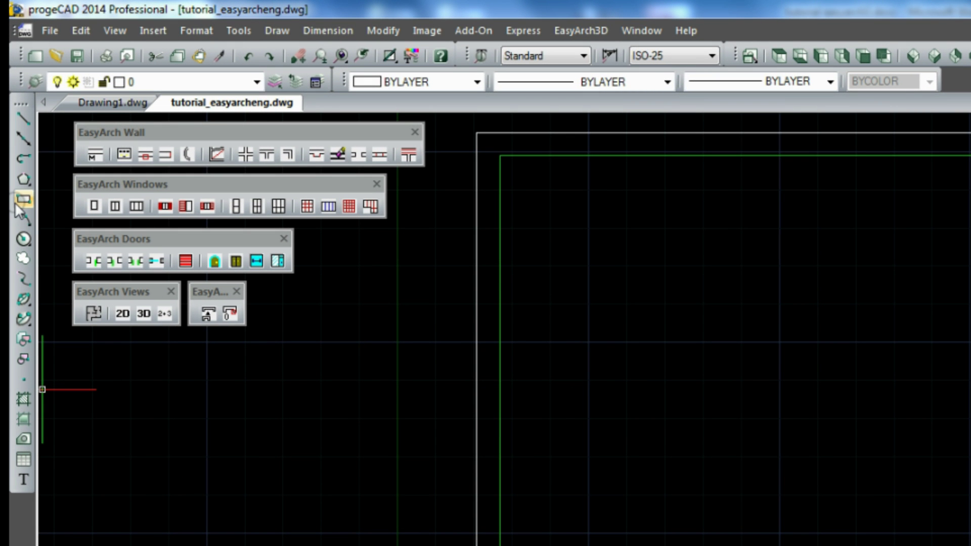
# Draw a rectangle between the side room's opposite wall corners.
pyautogui.click(23, 200)
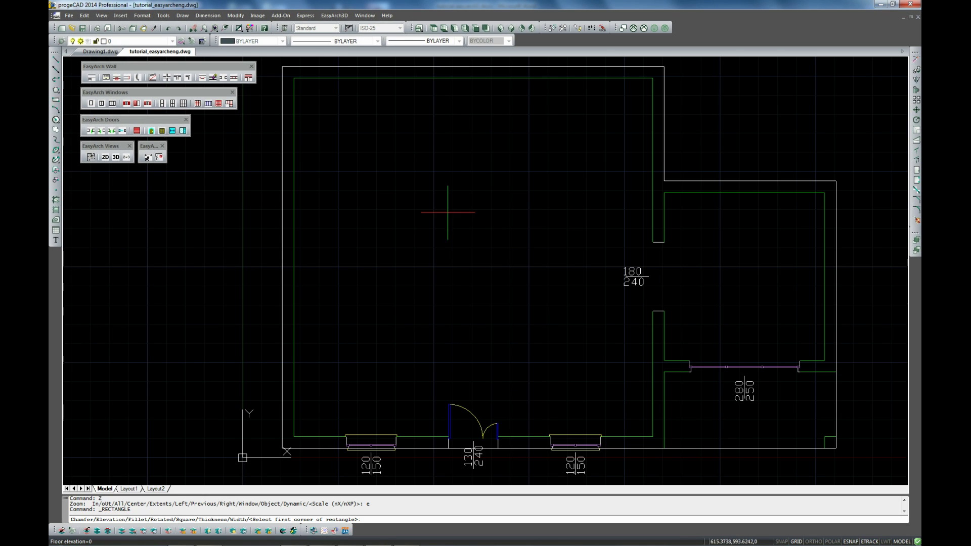
pyautogui.click(664, 448)
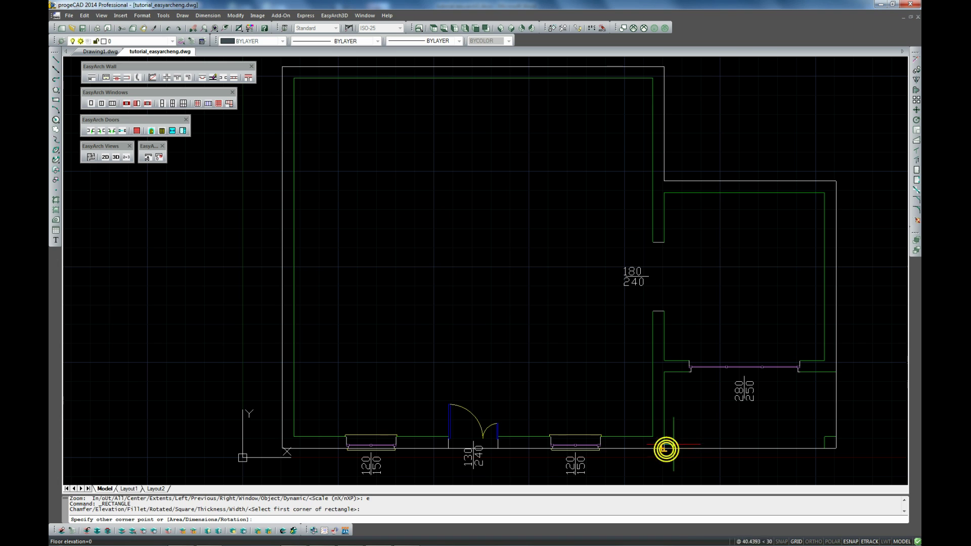
pyautogui.click(836, 180)
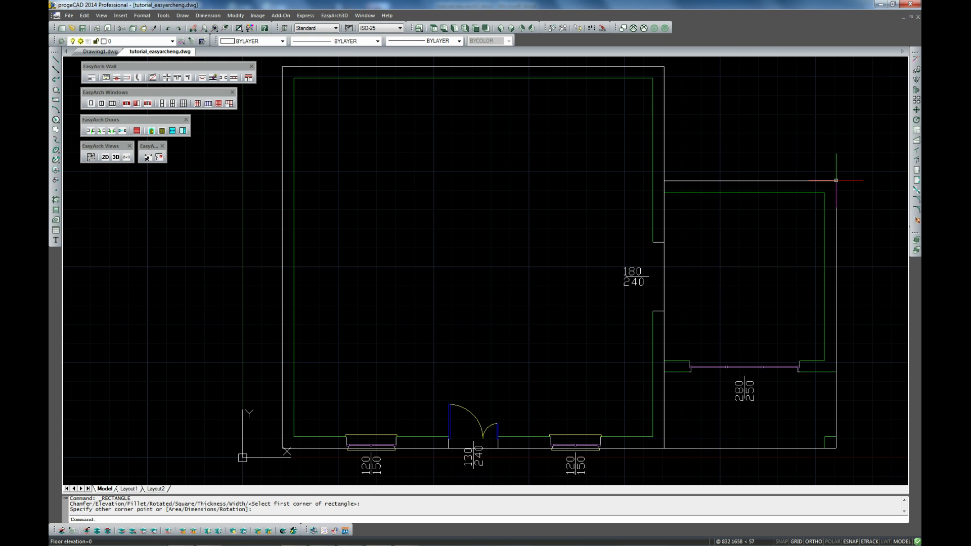
# Stretch both bottom corners of the rectangle down by 50 units.
pyautogui.click(836, 448)
pyautogui.click(836, 448)
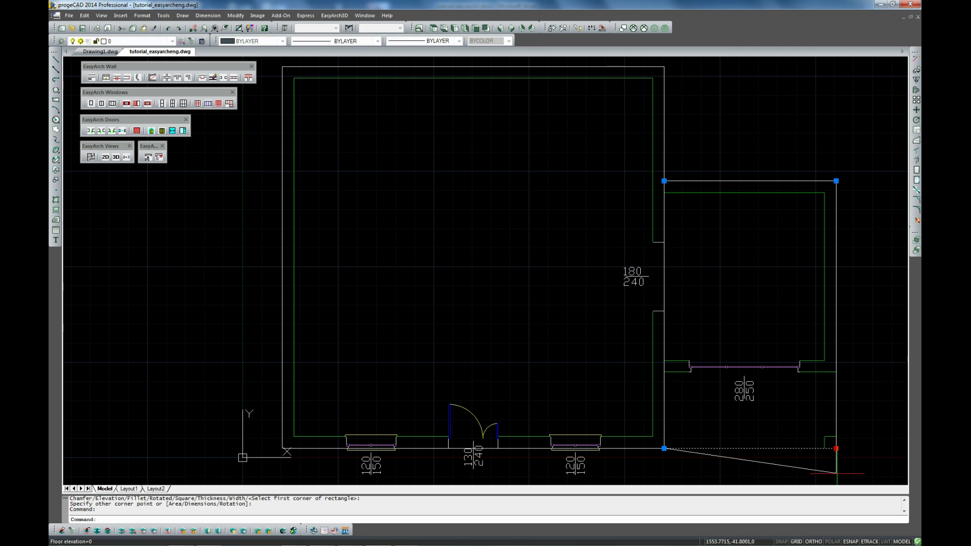
pyautogui.write('50')
pyautogui.press('Return')
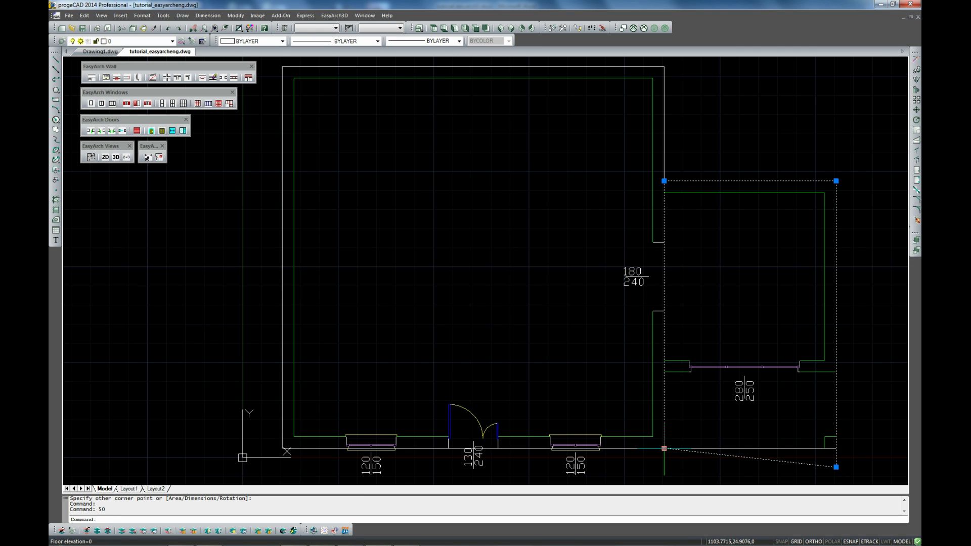
pyautogui.click(664, 448)
pyautogui.write('50')
pyautogui.press('Return')
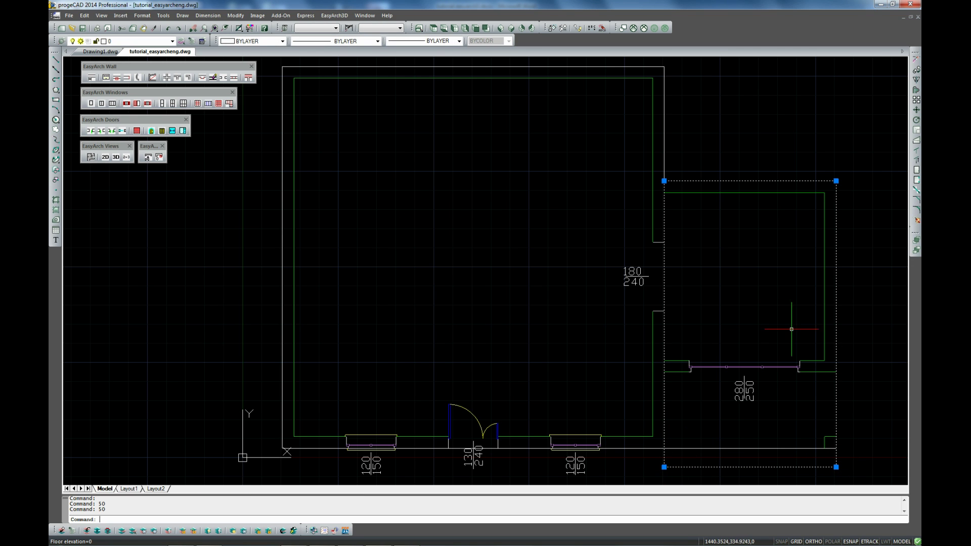
pyautogui.press('Escape')
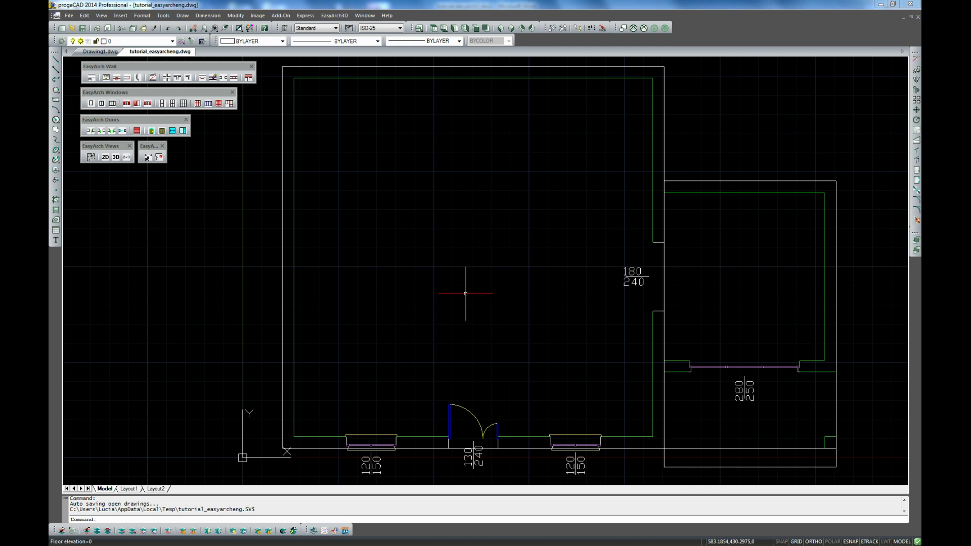
# Raise the side-room rectangle 350 units with Z move and view it in SW isometric.
pyautogui.click(342, 18)
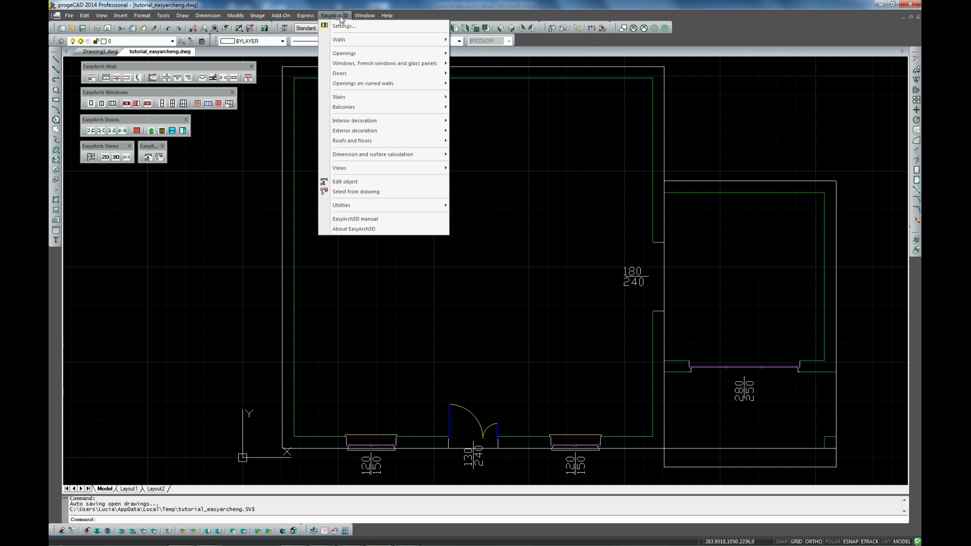
pyautogui.click(405, 210)
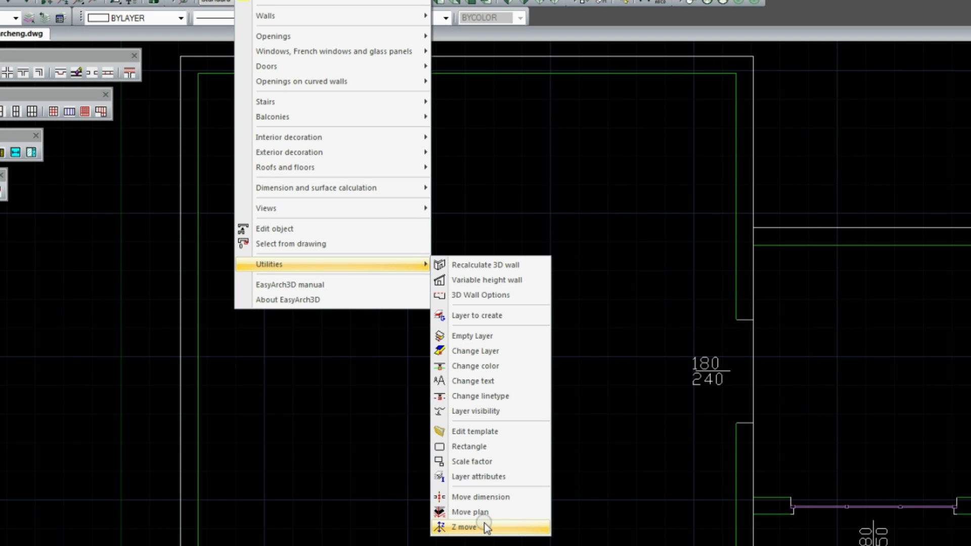
pyautogui.click(484, 526)
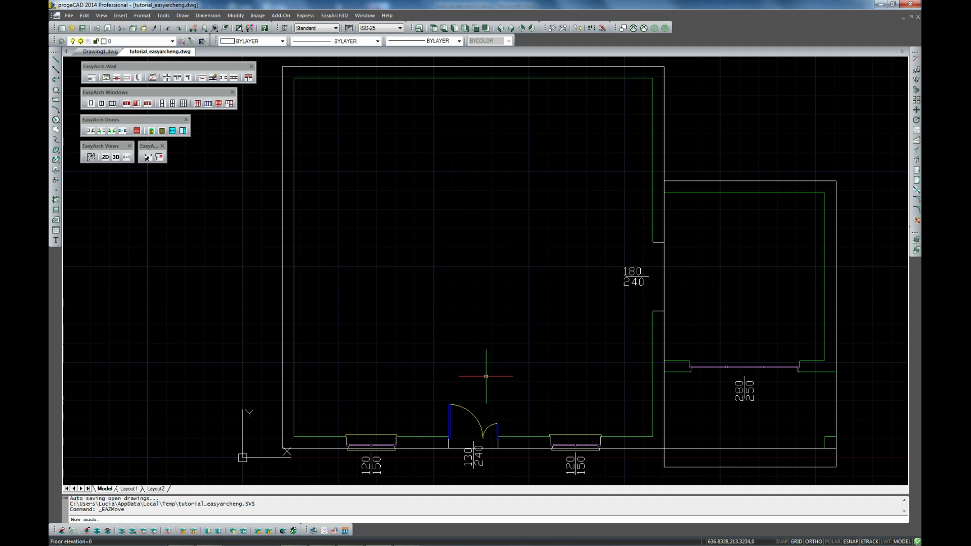
pyautogui.write('350')
pyautogui.press('Return')
pyautogui.click(686, 466)
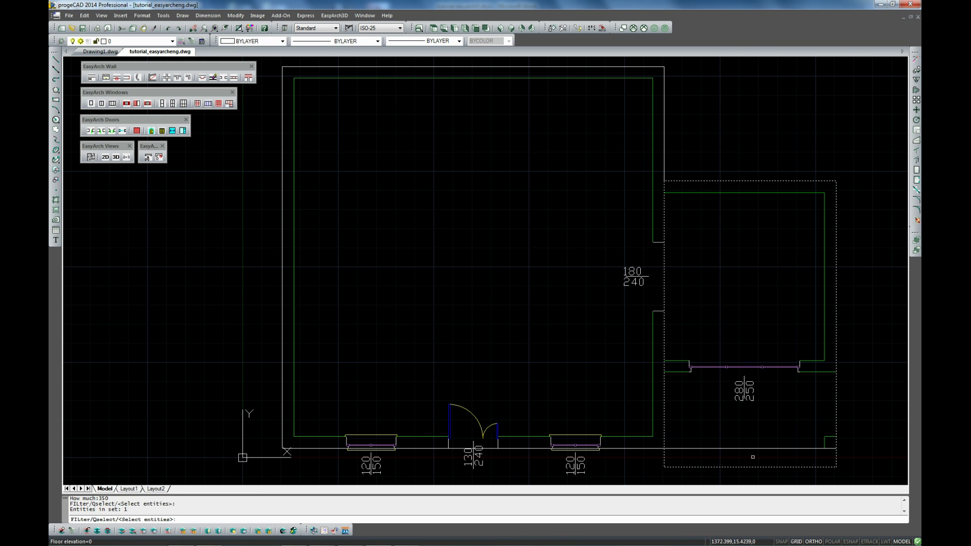
pyautogui.press('Return')
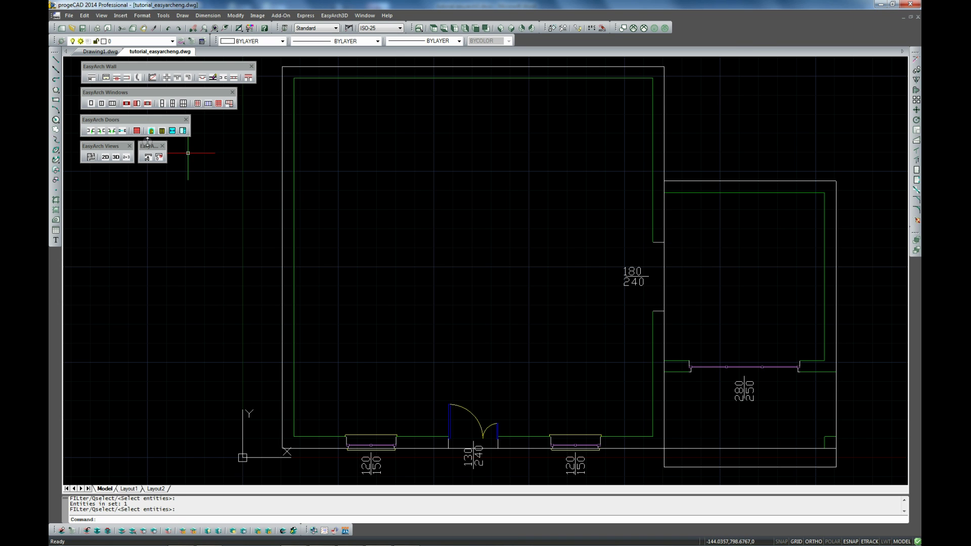
pyautogui.click(501, 29)
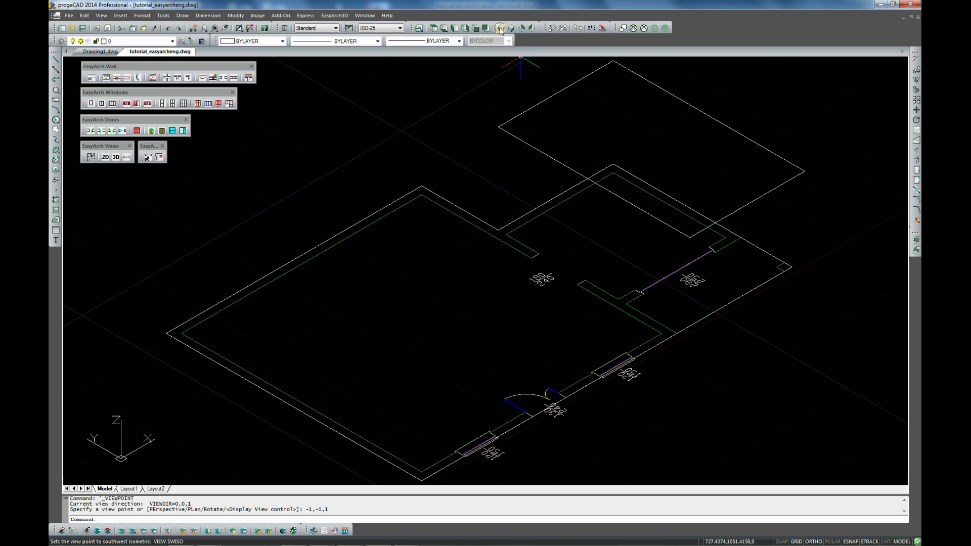
pyautogui.moveTo(503, 116); pyautogui.dragTo(457, 170, button='middle')
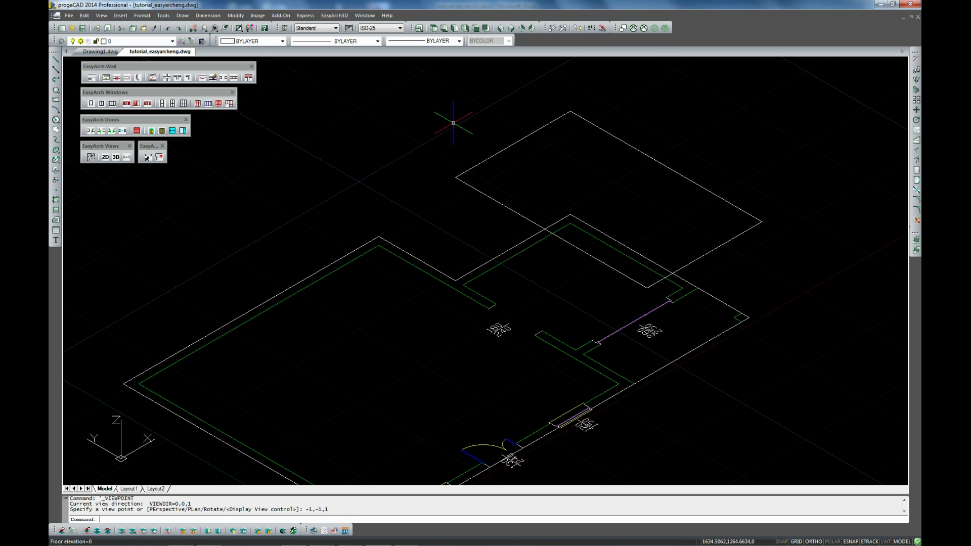
# Start an EasyArch 3D roof with the pitch set to inclined.
pyautogui.click(344, 16)
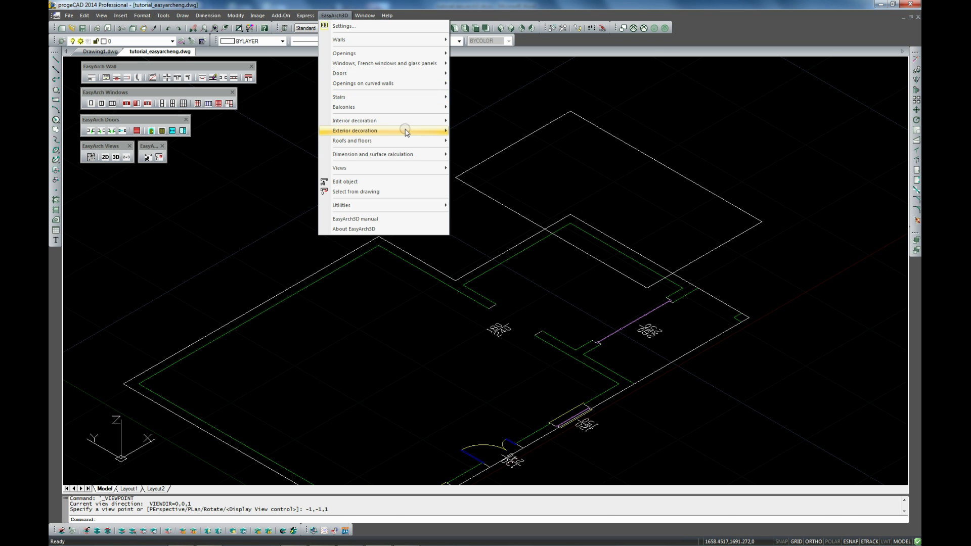
pyautogui.click(416, 142)
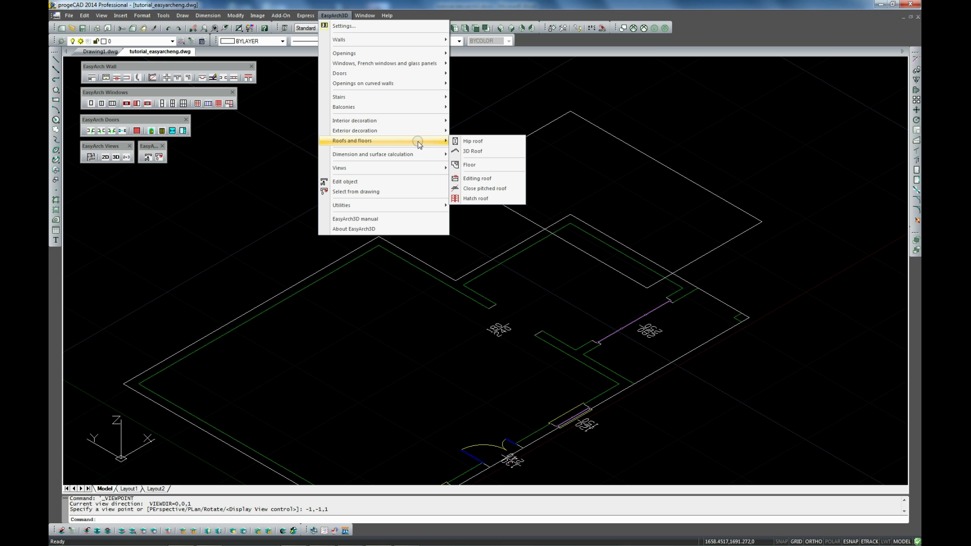
pyautogui.click(478, 151)
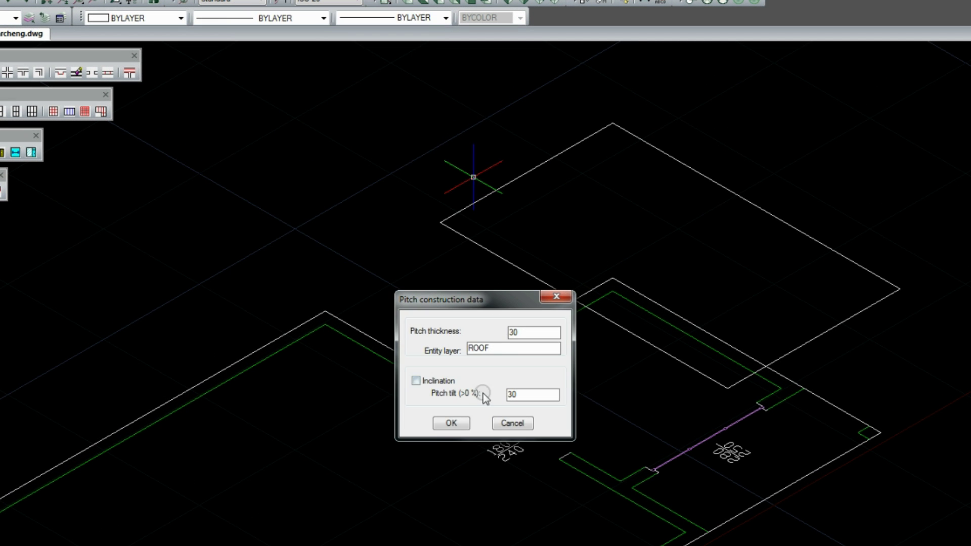
pyautogui.click(414, 382)
pyautogui.click(451, 423)
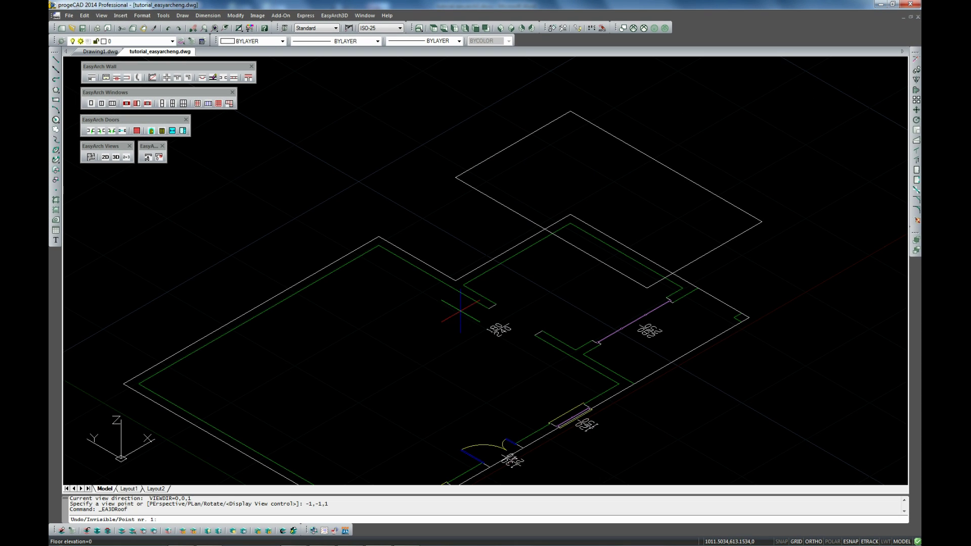
# Pick the rectangle's four corners for the sloped red roof and view it shaded over 3D walls.
pyautogui.click(762, 221)
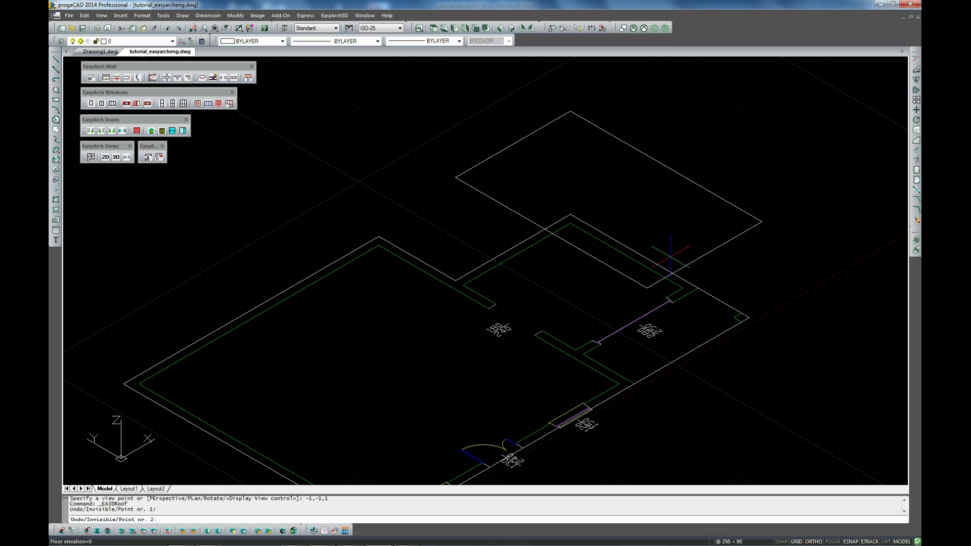
pyautogui.click(647, 288)
pyautogui.click(456, 178)
pyautogui.click(571, 111)
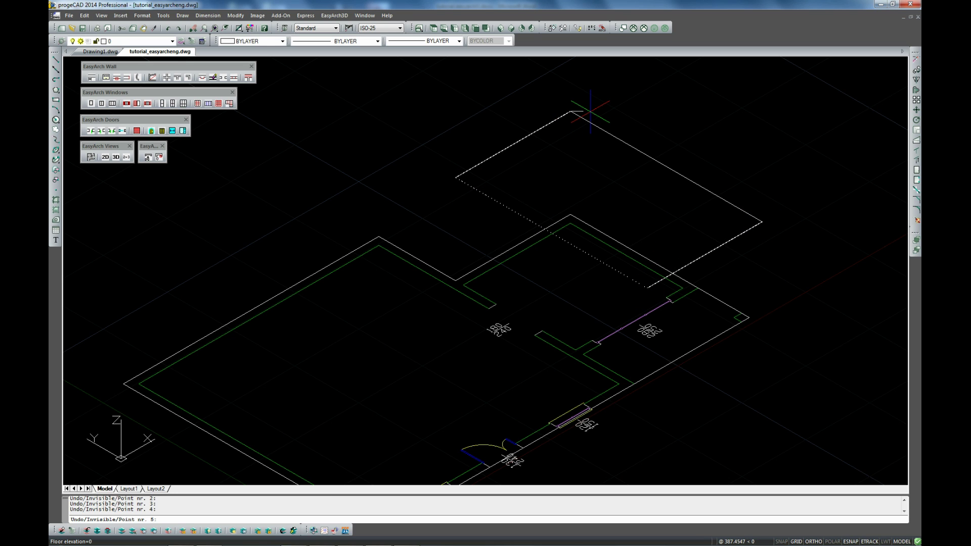
pyautogui.press('Return')
pyautogui.press('Return')
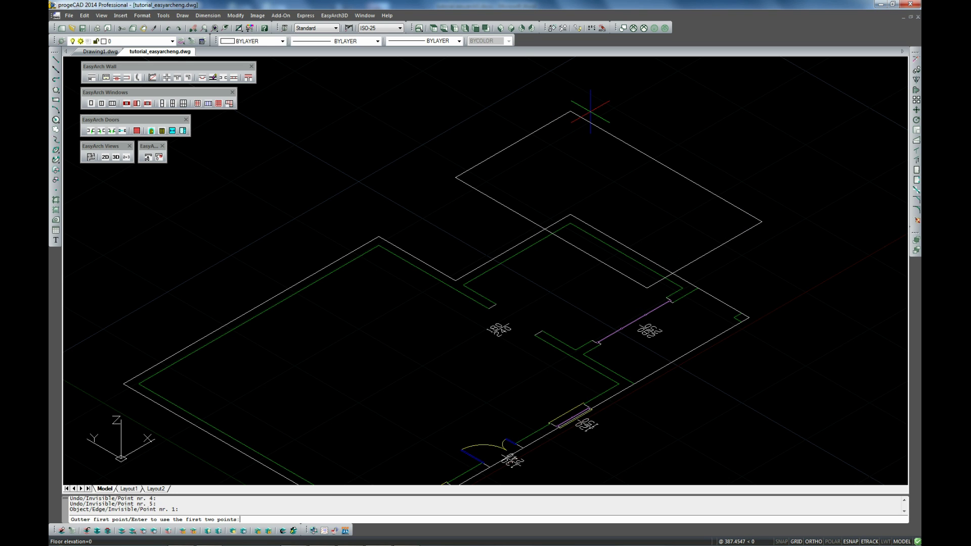
pyautogui.press('Return')
pyautogui.click(655, 29)
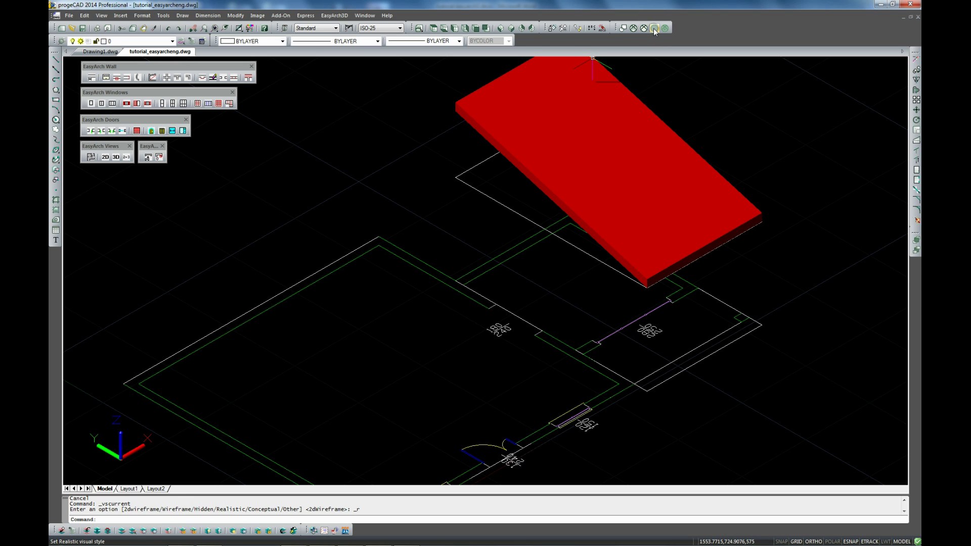
pyautogui.click(116, 157)
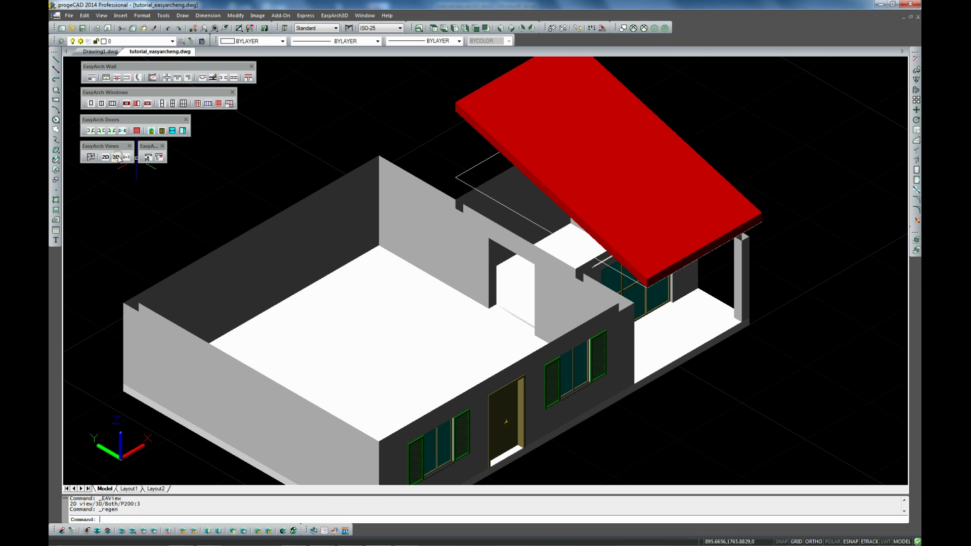
# Delete the leftover rectangle and auto-raise the side room's walls up to the sloped roof.
pyautogui.click(458, 177)
pyautogui.press('Delete')
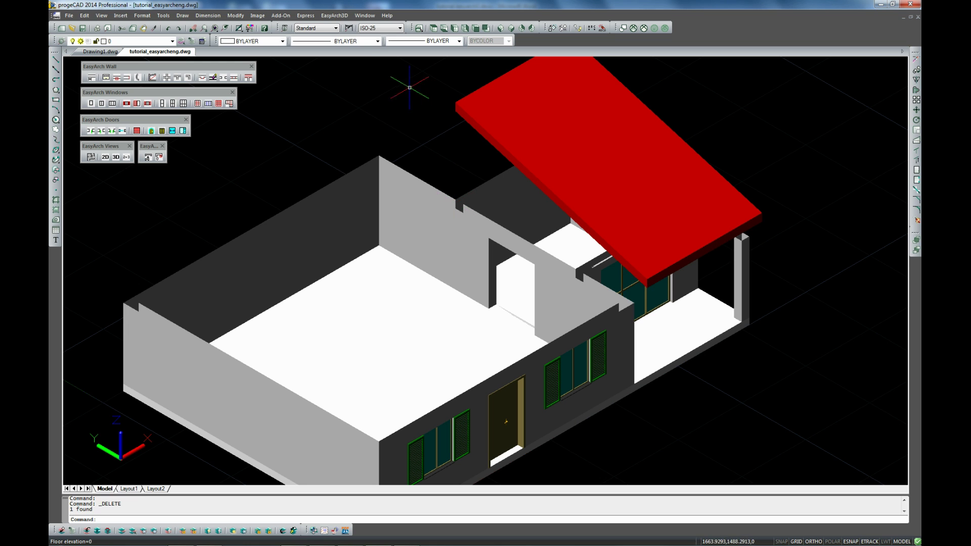
pyautogui.click(333, 16)
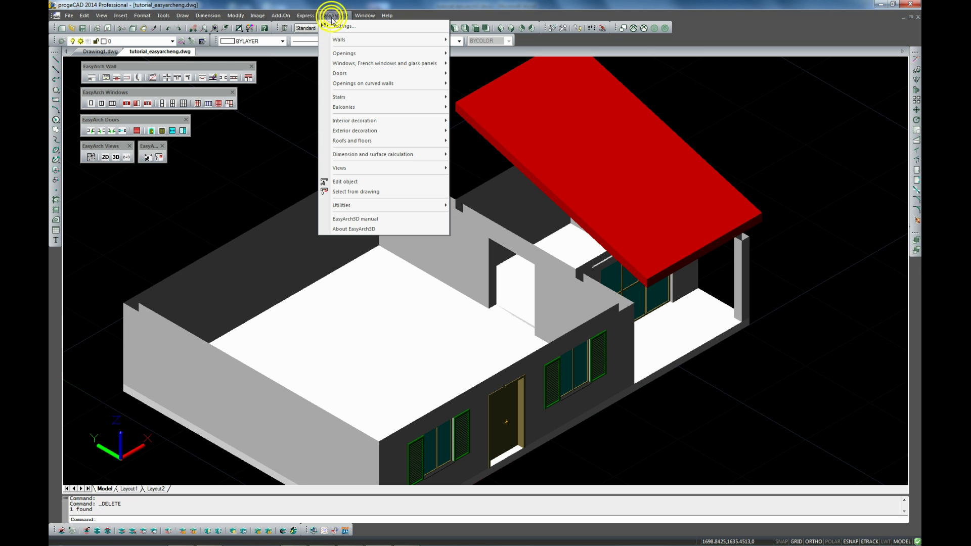
pyautogui.click(377, 206)
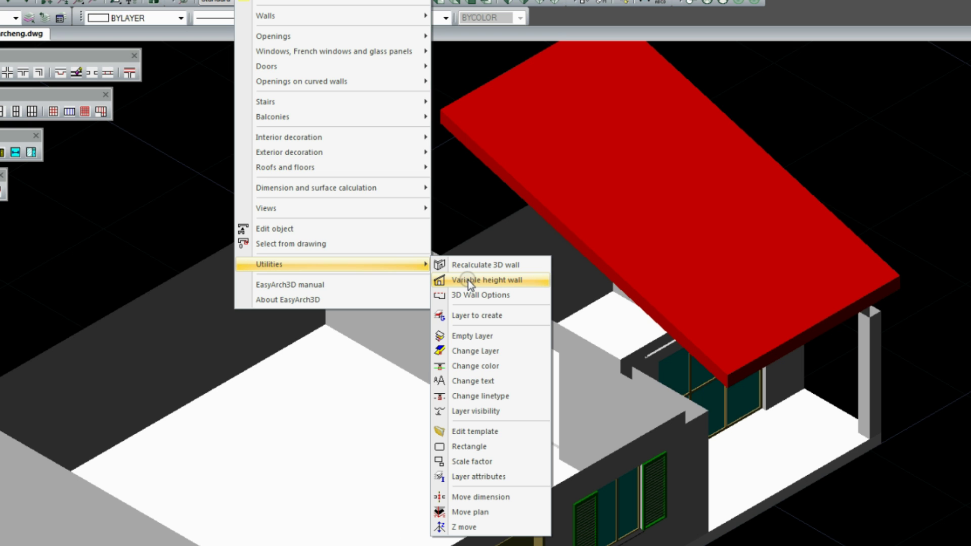
pyautogui.click(468, 281)
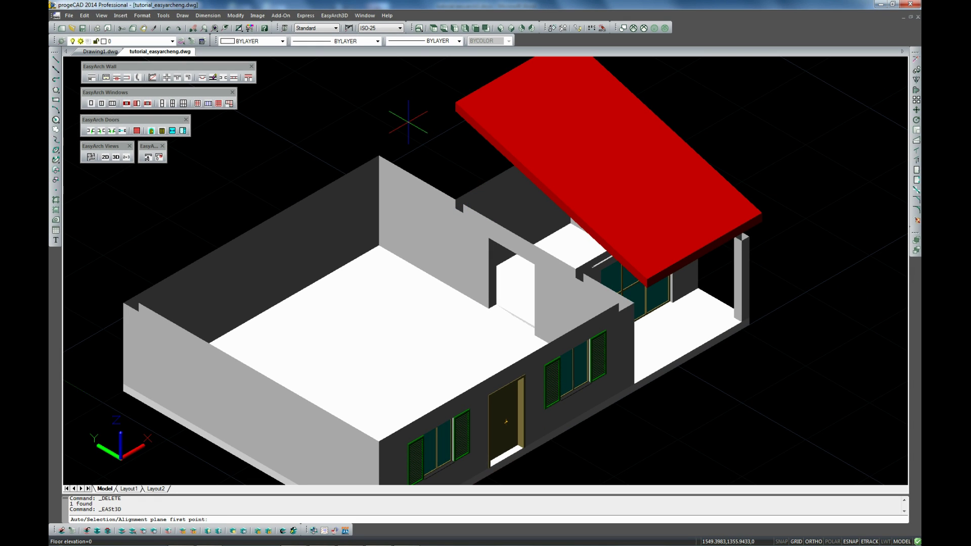
pyautogui.write('a')
pyautogui.press('Return')
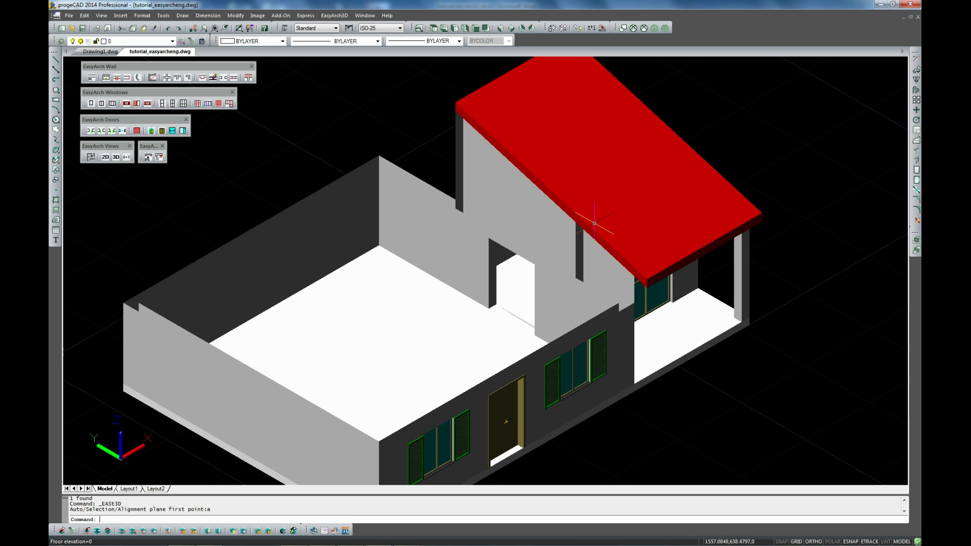
pyautogui.keyDown('shift'); pyautogui.moveTo(591, 231); pyautogui.dragTo(699, 297, button='middle'); pyautogui.keyUp('shift')
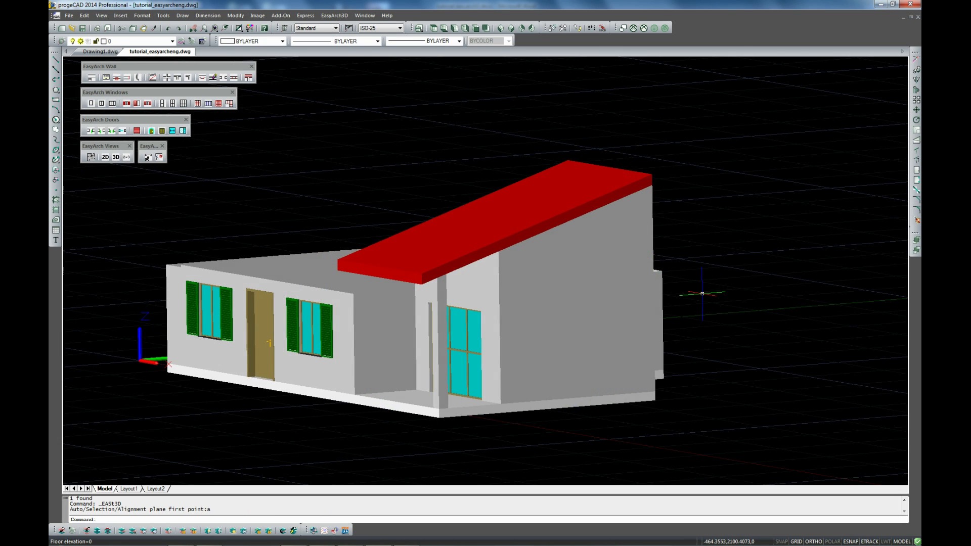
# Undo back to the 2D plan and begin a hip roof with eaves elevation 400.
pyautogui.hotkey('ctrl', 'z')
pyautogui.hotkey('ctrl', 'z')
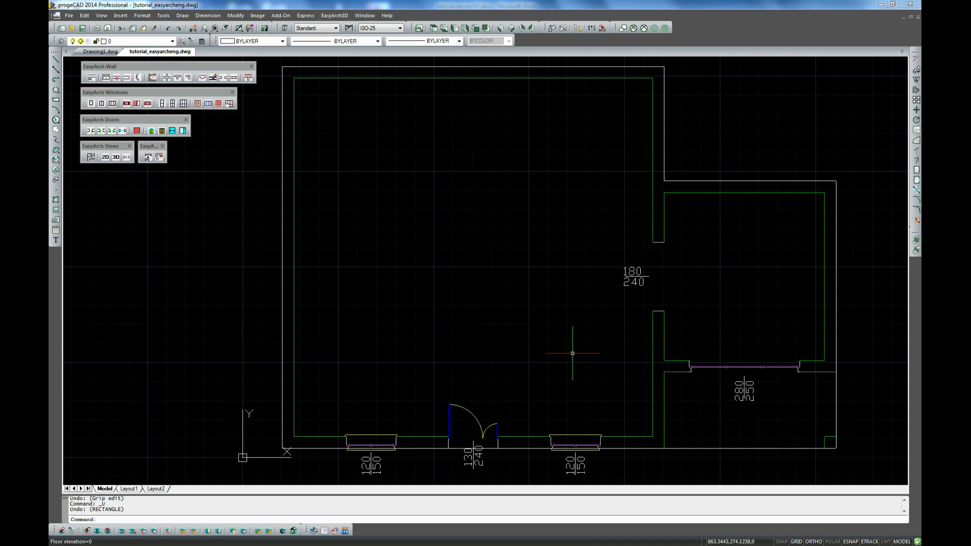
pyautogui.click(334, 15)
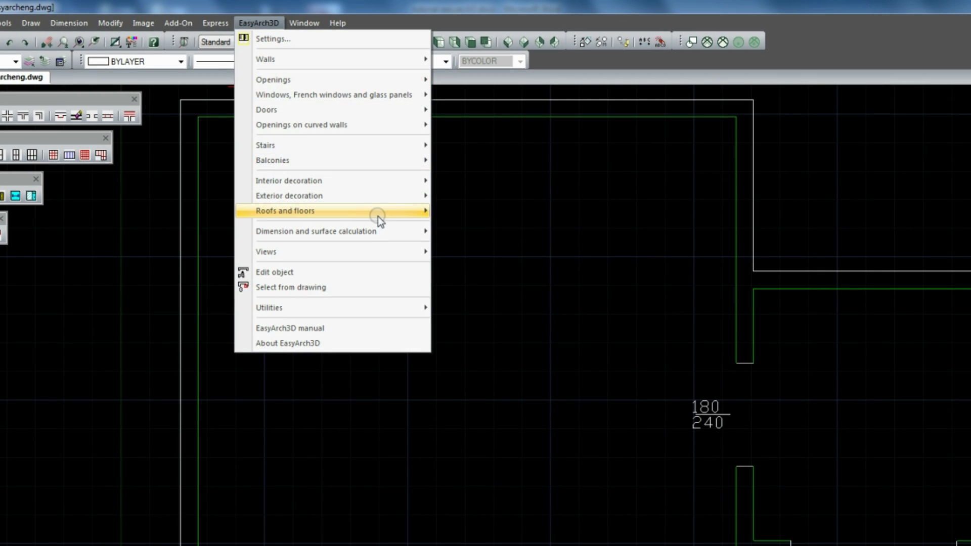
pyautogui.moveTo(378, 216)
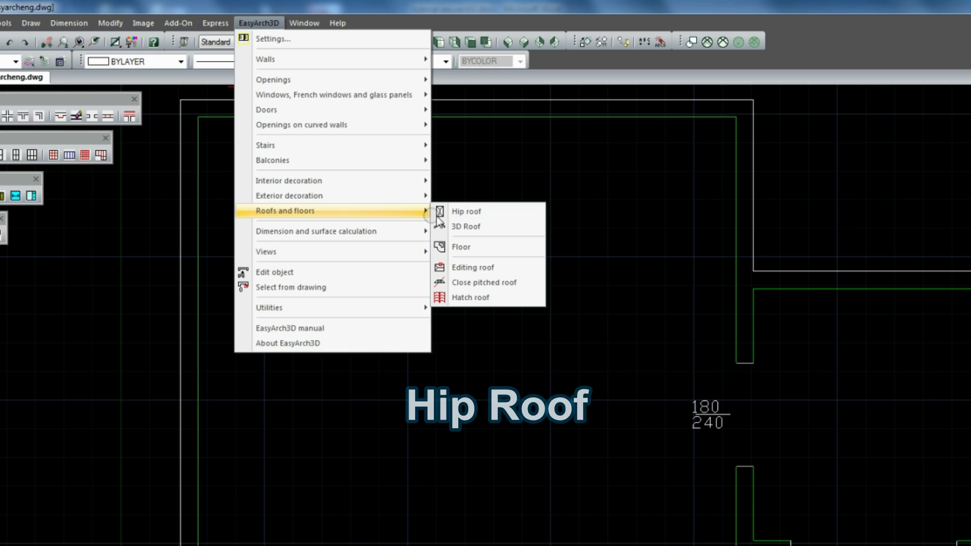
pyautogui.click(462, 216)
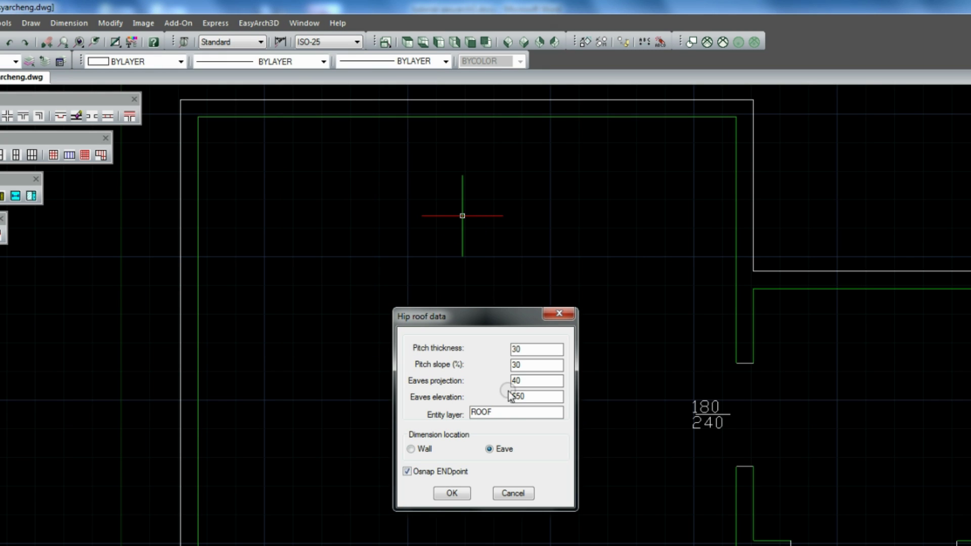
pyautogui.moveTo(526, 396); pyautogui.dragTo(430, 400)
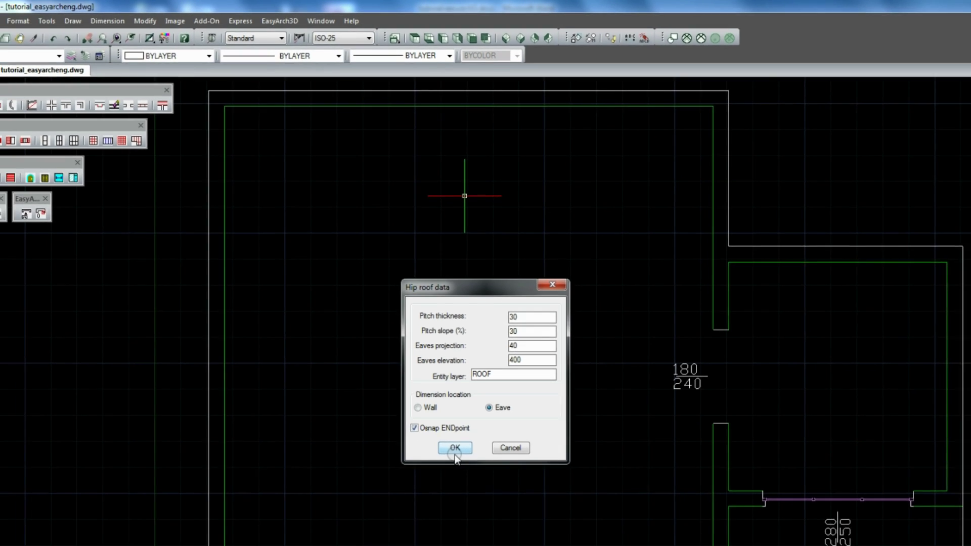
# Accept the hip roof settings and outline the house's six outer wall corners.
pyautogui.click(451, 496)
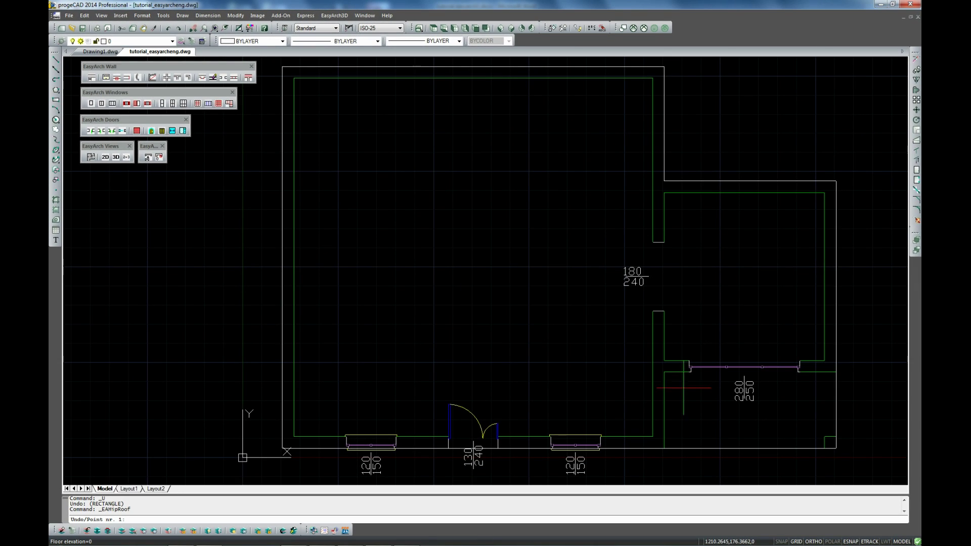
pyautogui.click(836, 449)
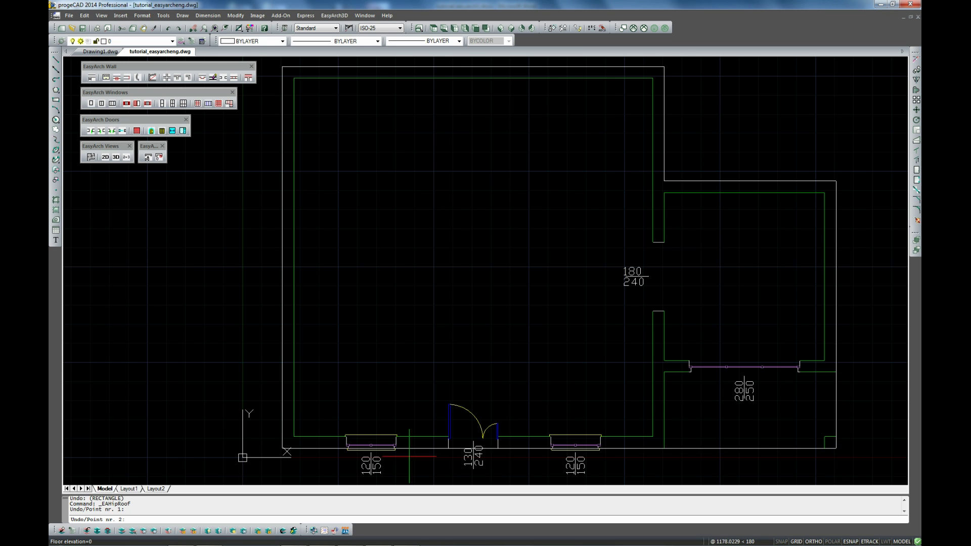
pyautogui.click(282, 448)
pyautogui.click(282, 67)
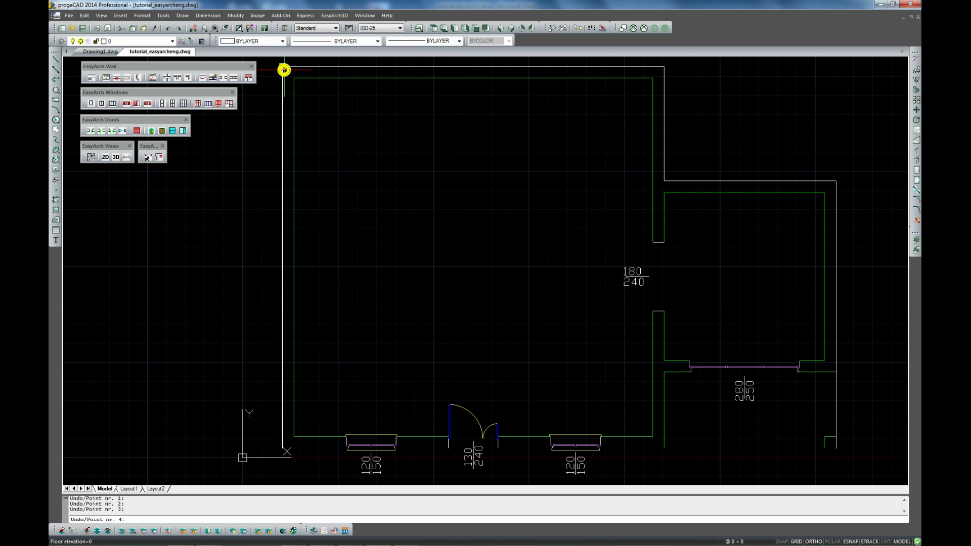
pyautogui.click(664, 67)
pyautogui.click(664, 180)
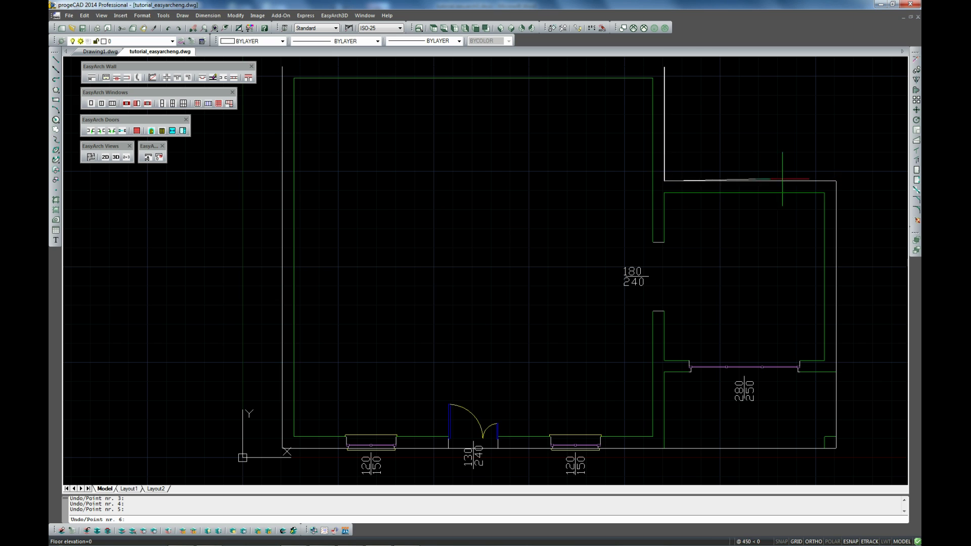
pyautogui.click(836, 181)
pyautogui.press('Return')
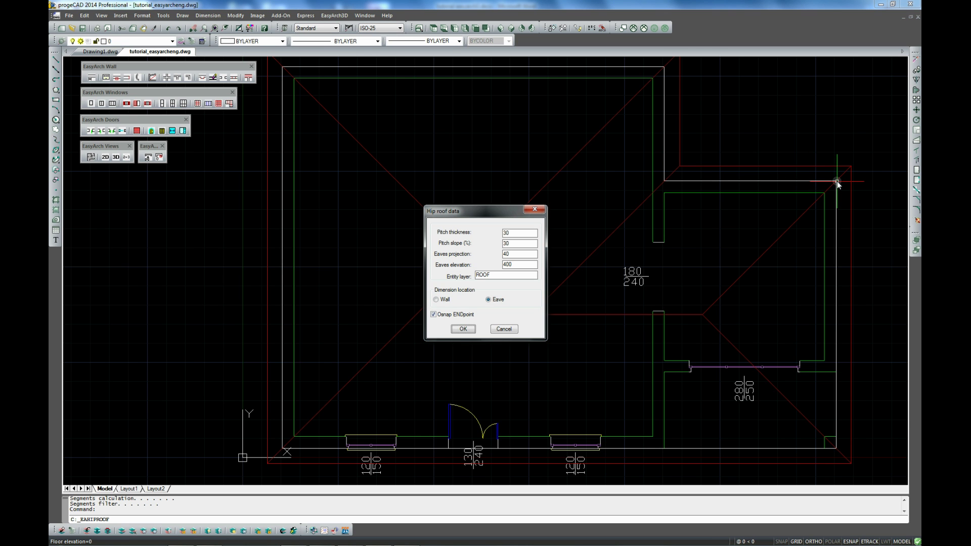
# Show the red hip roof shaded in SW isometric above the 3D walls.
pyautogui.click(517, 328)
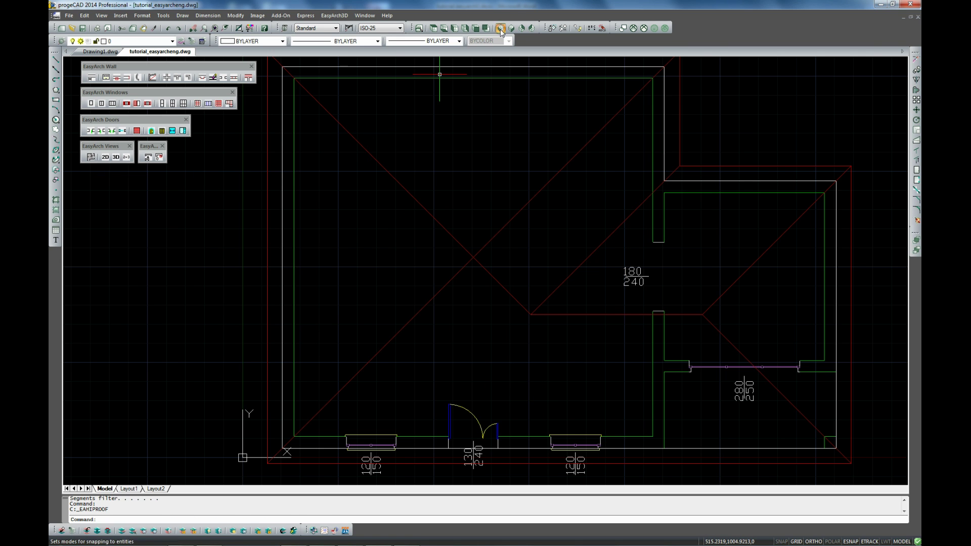
pyautogui.click(635, 28)
pyautogui.click(644, 29)
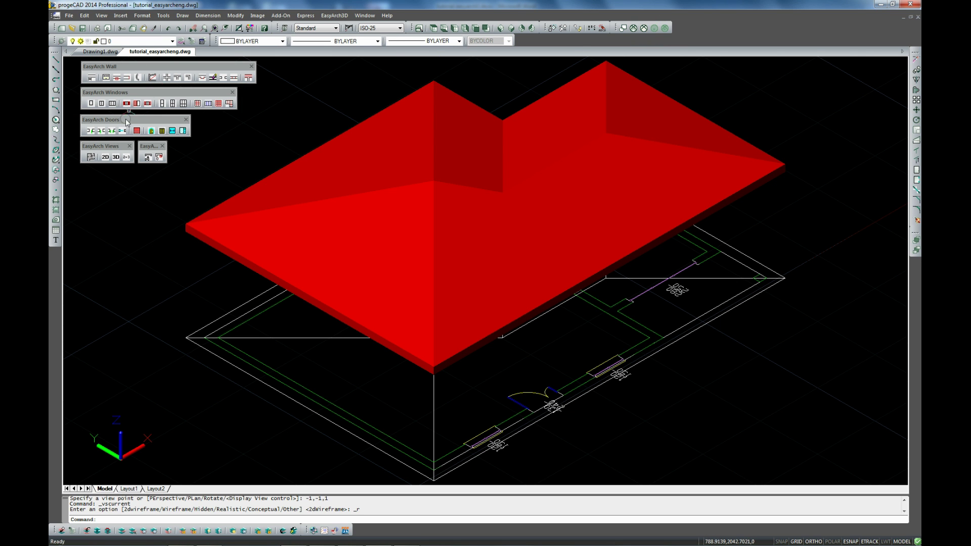
pyautogui.click(116, 157)
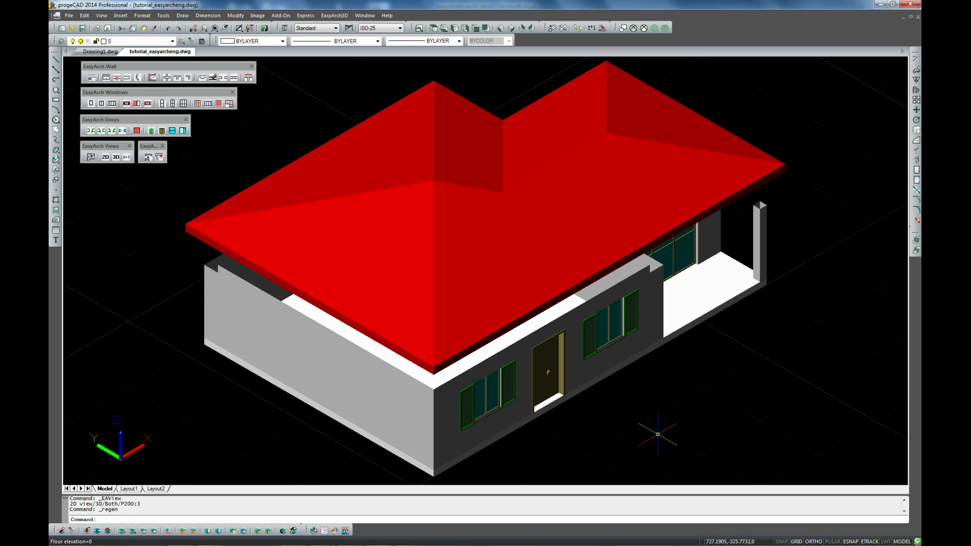
# Run Variable height wall with Auto so every wall extends up to the hip roof.
pyautogui.click(345, 17)
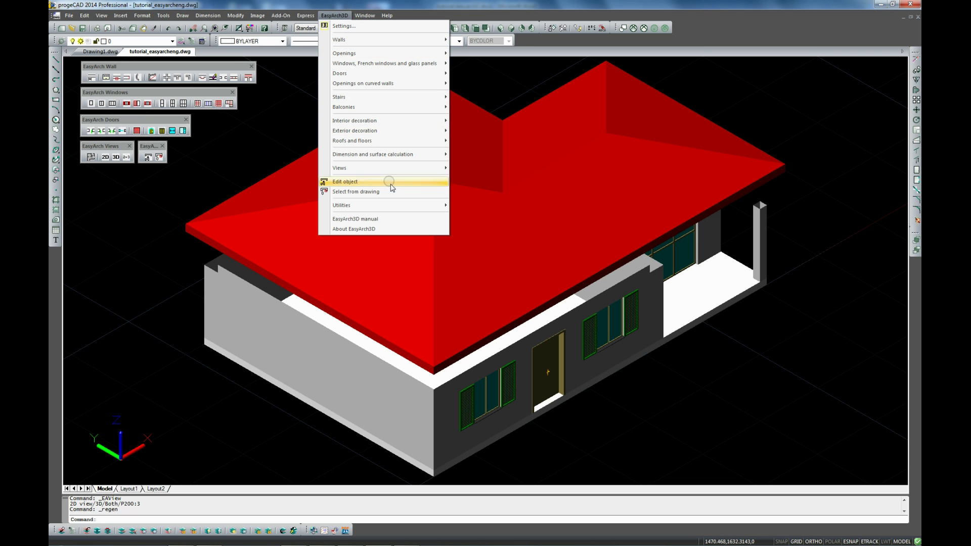
pyautogui.click(415, 204)
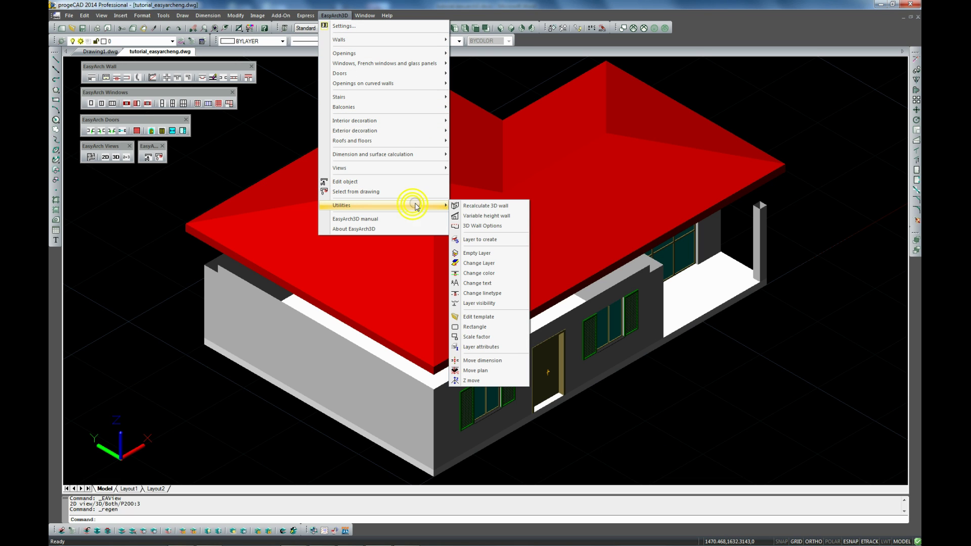
pyautogui.click(494, 216)
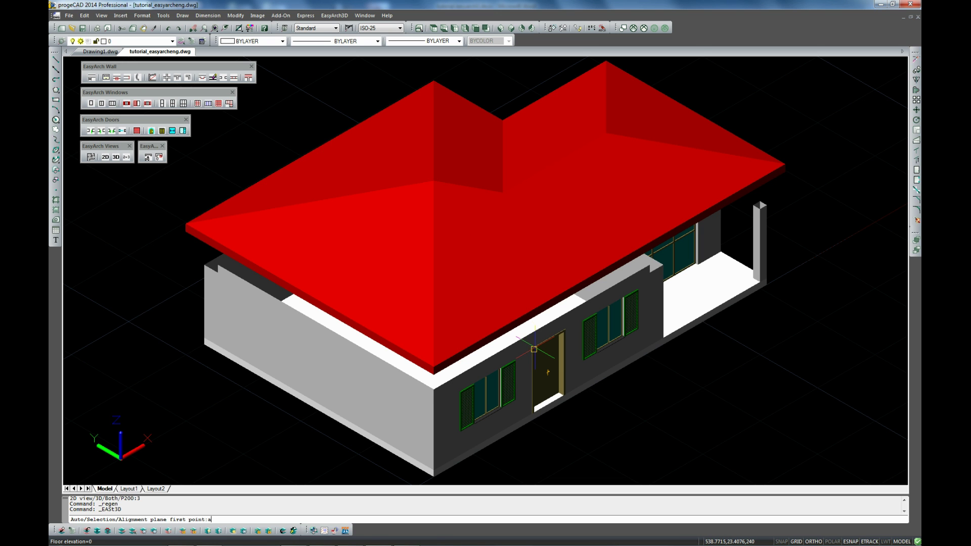
pyautogui.write('a')
pyautogui.press('Return')
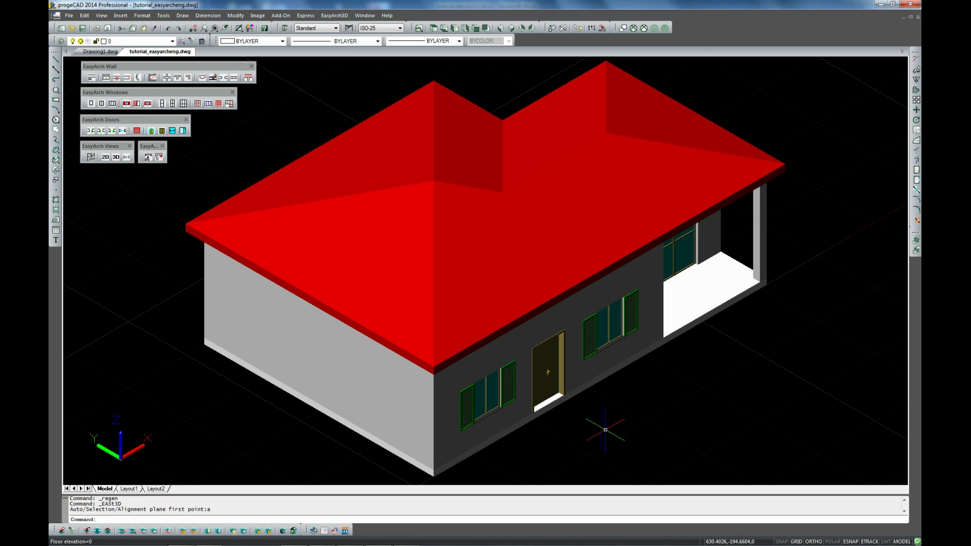
pyautogui.moveTo(606, 430)
pyautogui.keyDown('shift'); pyautogui.mouseDown(button='middle')
pyautogui.moveTo(556, 400)
pyautogui.moveTo(392, 196)
pyautogui.moveTo(364, 317)
pyautogui.moveTo(396, 321)
pyautogui.moveTo(408, 419)
pyautogui.moveTo(413, 404)
pyautogui.moveTo(754, 399)
pyautogui.mouseUp(button='middle'); pyautogui.keyUp('shift')
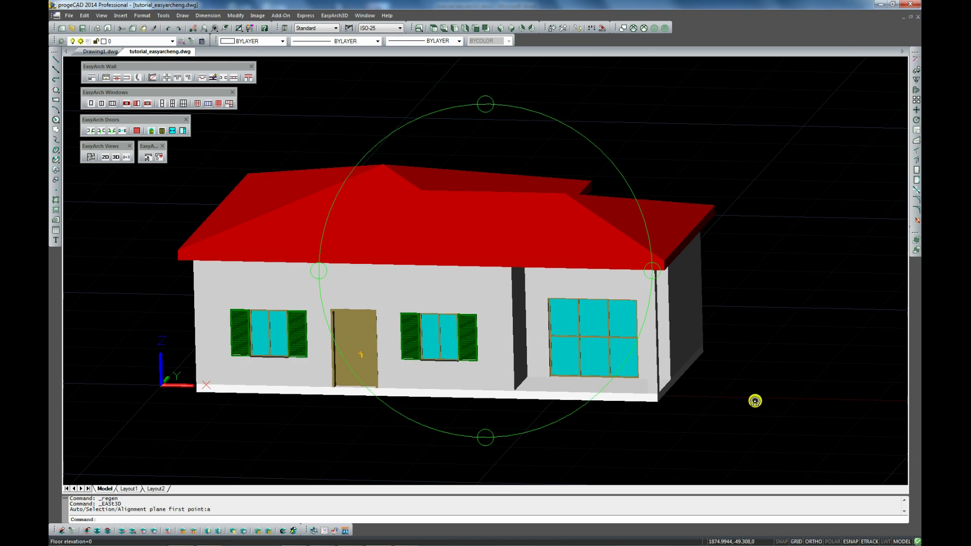
# Freeze the 2DROOF layer to hide the roof hip lines.
pyautogui.click(172, 41)
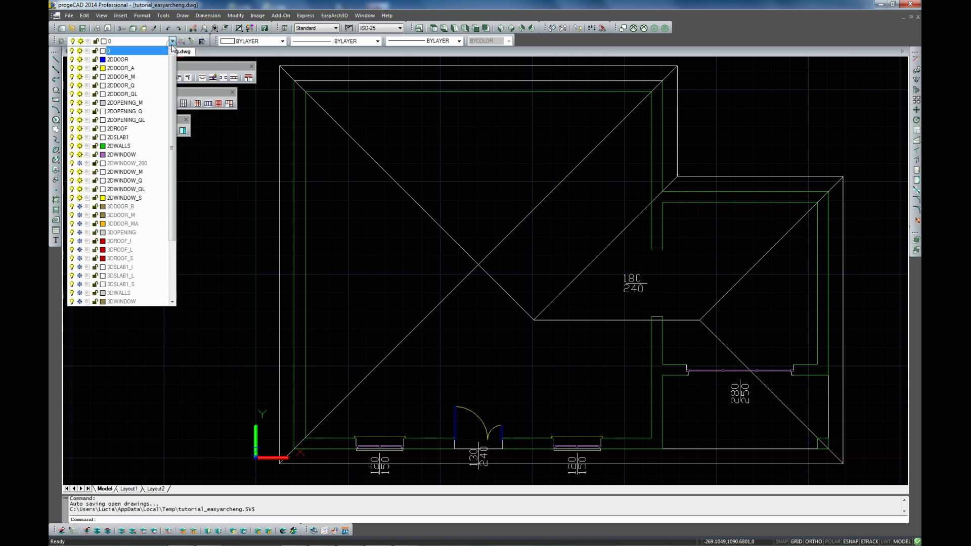
pyautogui.click(80, 129)
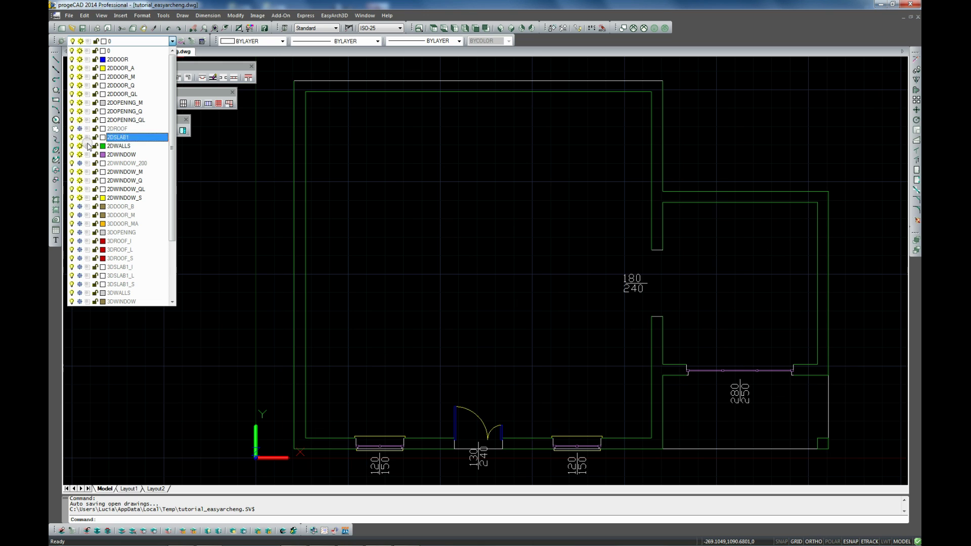
pyautogui.click(264, 269)
# Draw a radius-90 circle inside the large left room for the stairwell.
pyautogui.click(57, 120)
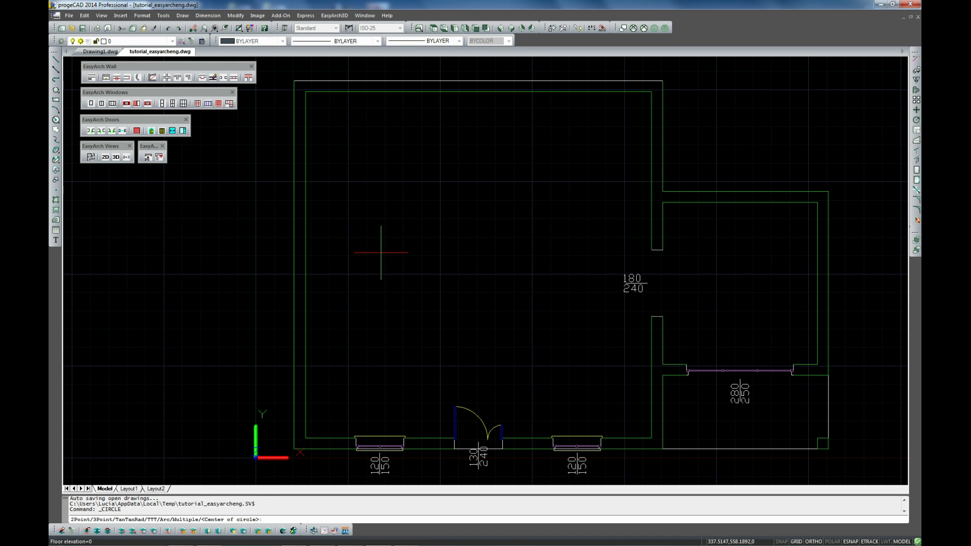
pyautogui.click(372, 260)
pyautogui.write('9')
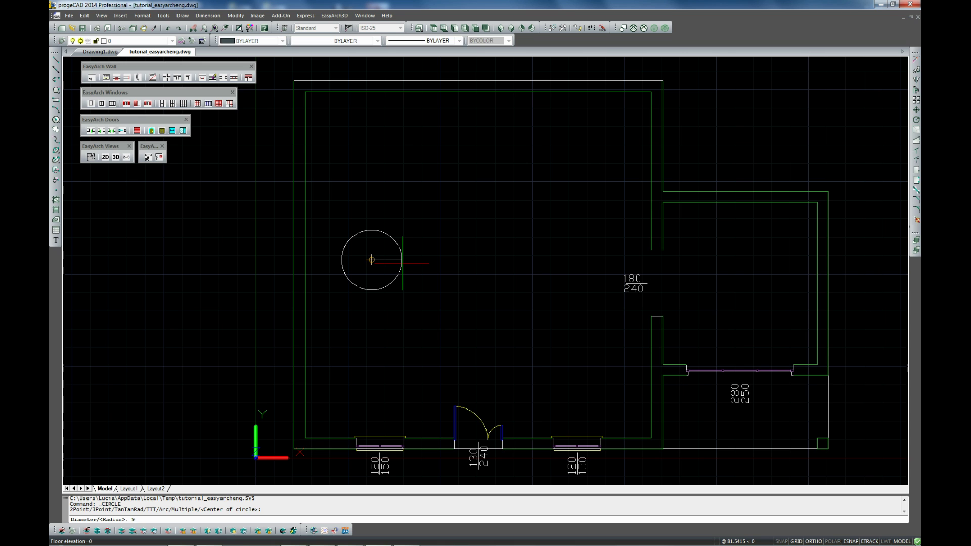
pyautogui.write('0')
pyautogui.press('Return')
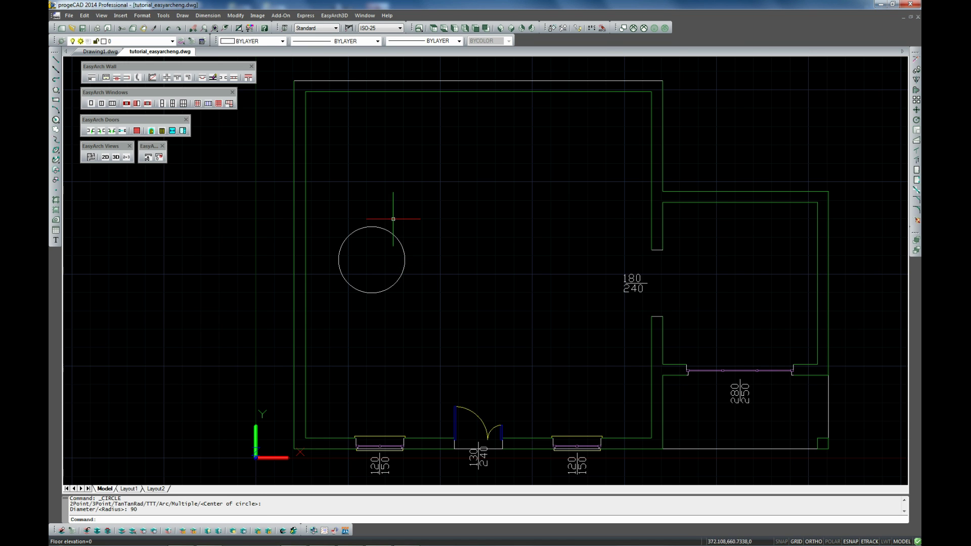
# Start the EasyArch3D Spiral - Helical stair command and choose the railed style.
pyautogui.click(338, 16)
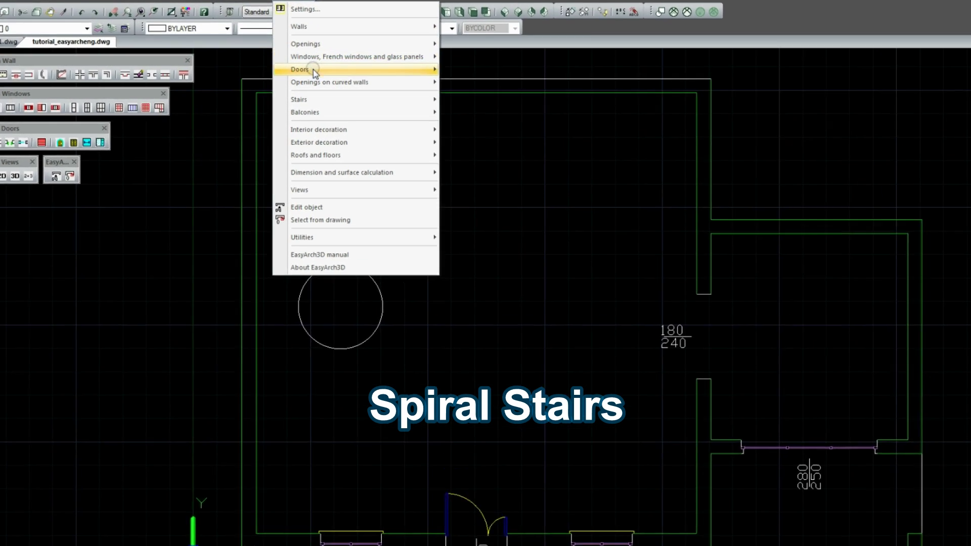
pyautogui.moveTo(384, 96)
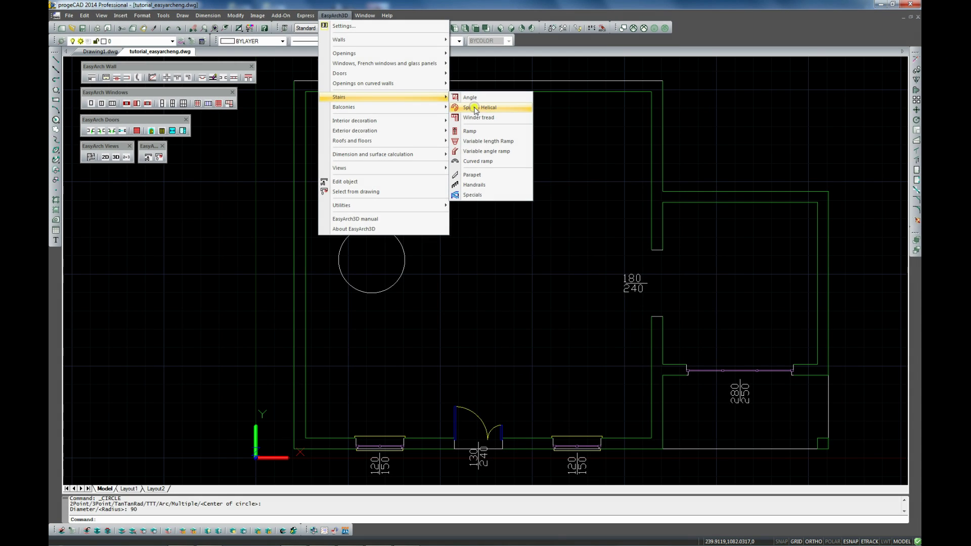
pyautogui.click(469, 118)
pyautogui.click(653, 308)
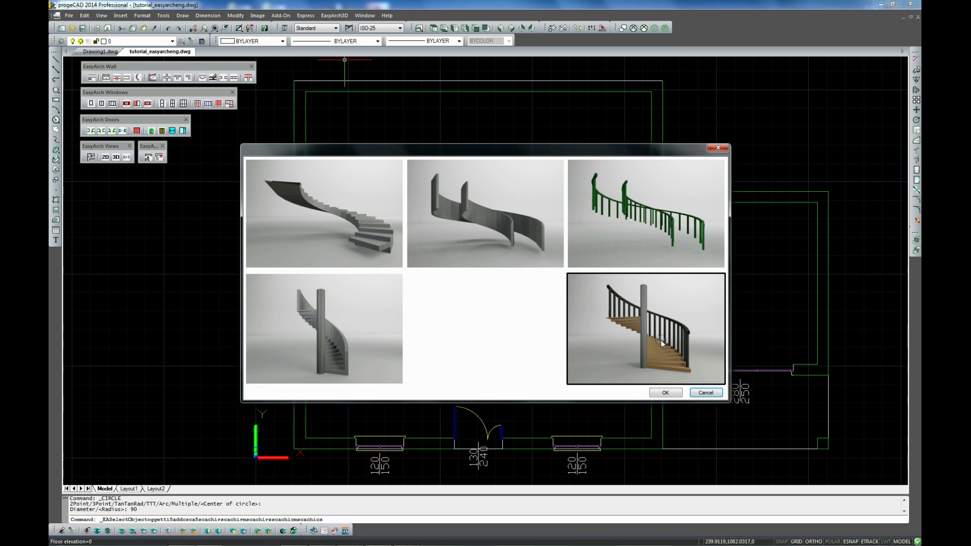
pyautogui.click(666, 393)
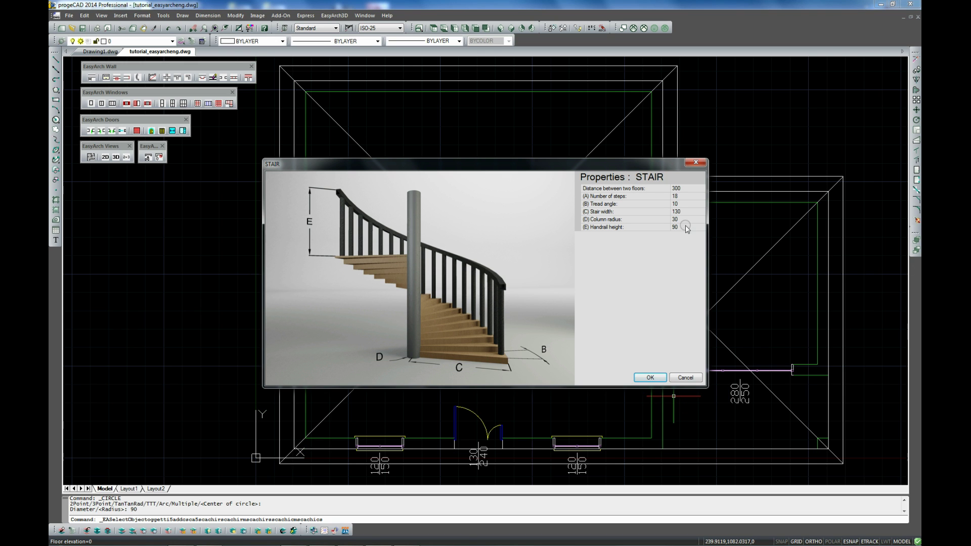
# Set width 90, tread angle 15° and column radius 10, then insert at the circle centre.
pyautogui.click(688, 211)
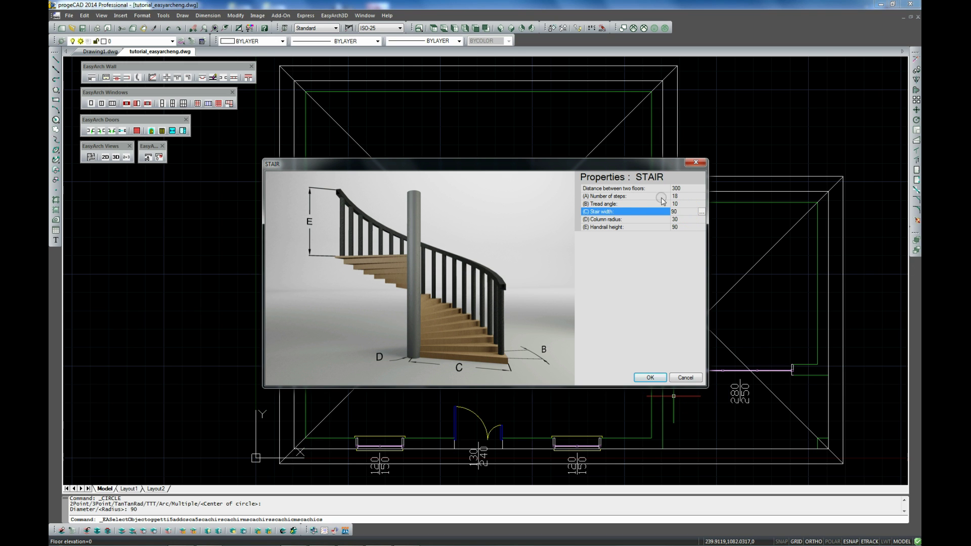
pyautogui.click(687, 204)
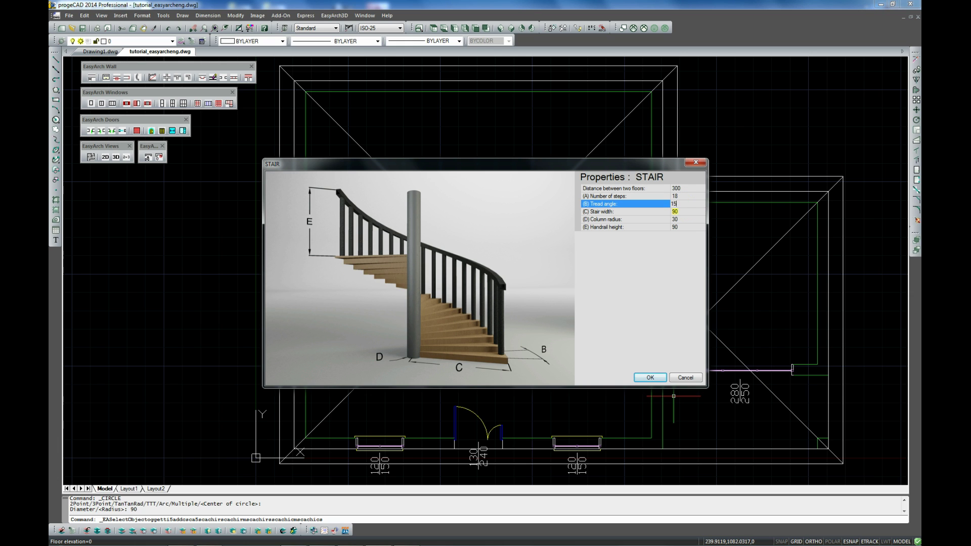
pyautogui.click(684, 219)
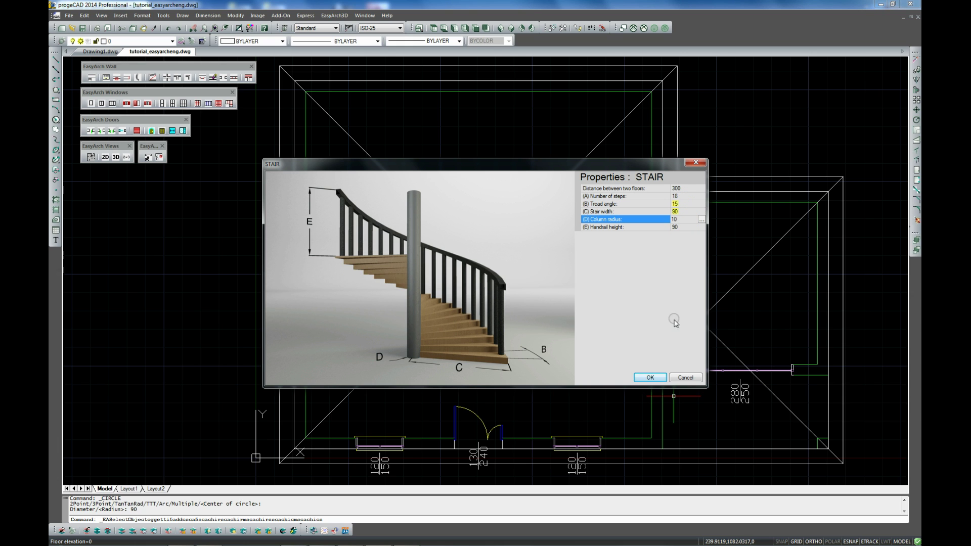
pyautogui.click(651, 377)
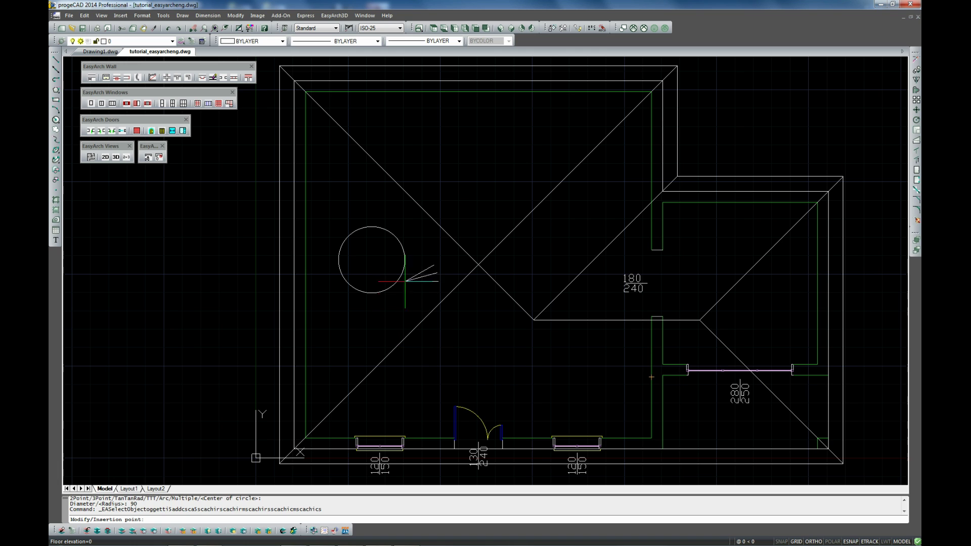
pyautogui.click(404, 262)
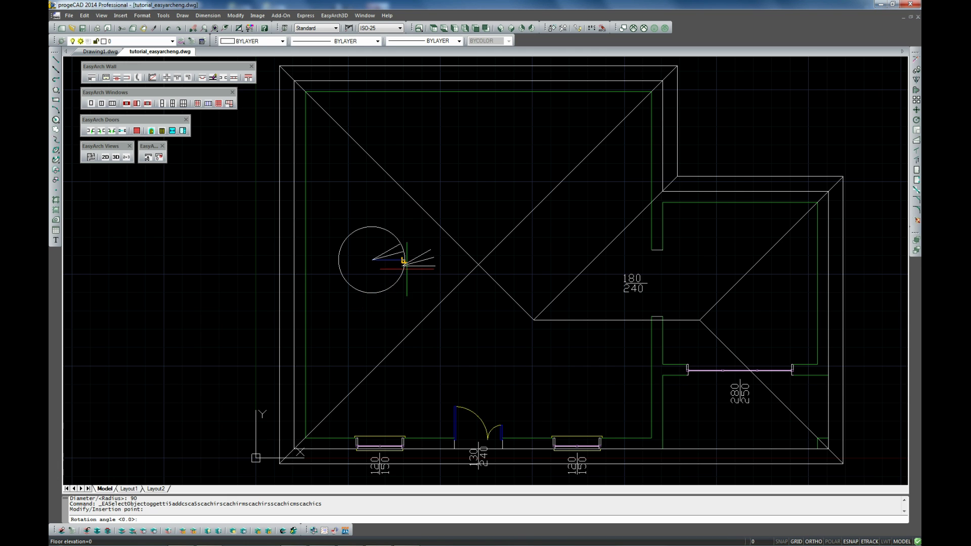
pyautogui.press('Return')
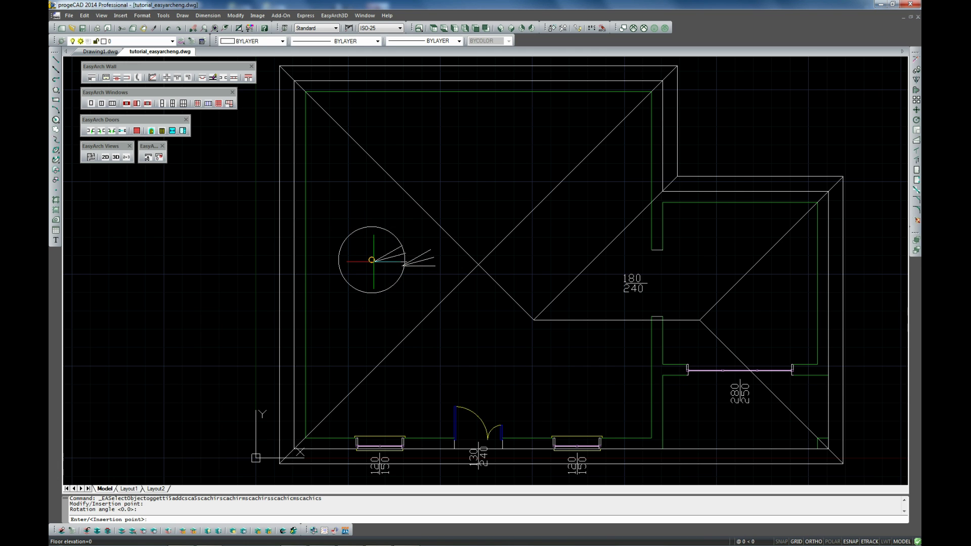
pyautogui.press('Return')
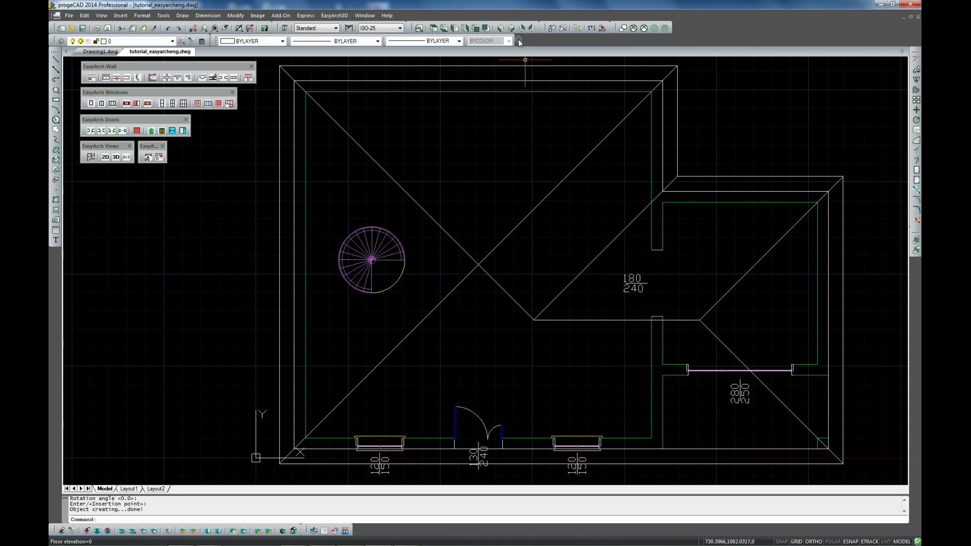
# Switch to the EasyArch 3D view with Realistic shading.
pyautogui.click(502, 29)
pyautogui.click(116, 157)
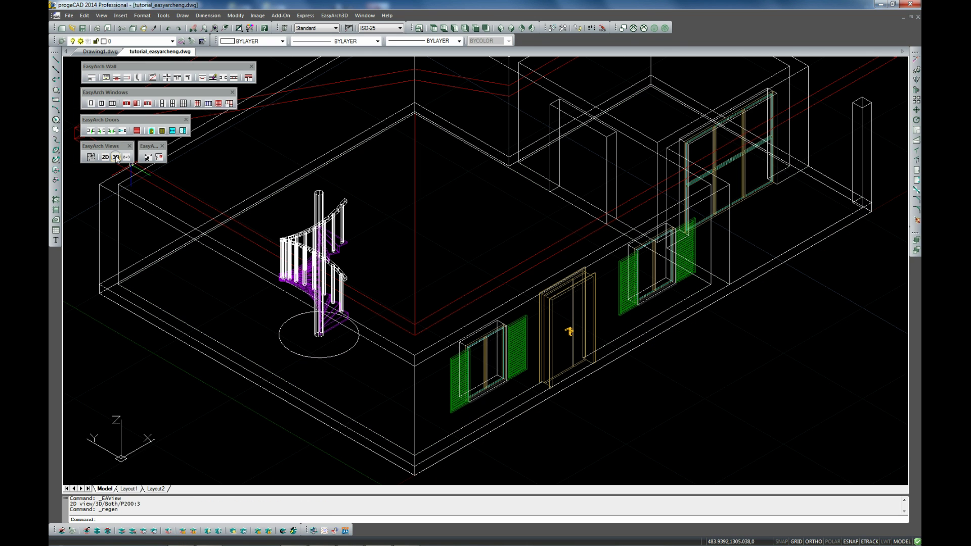
pyautogui.click(655, 28)
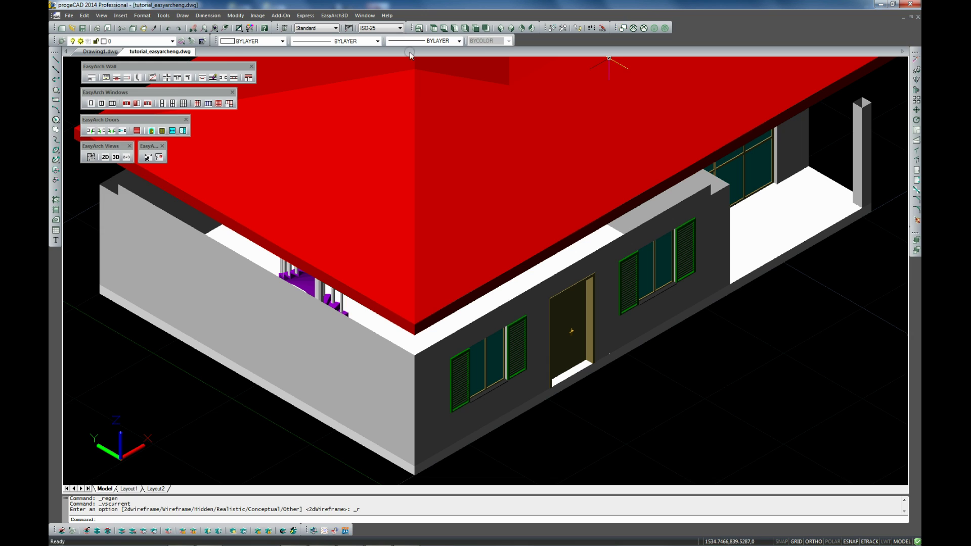
# Freeze the three 3DROOF layers and orbit to look into the house.
pyautogui.click(172, 41)
pyautogui.click(79, 250)
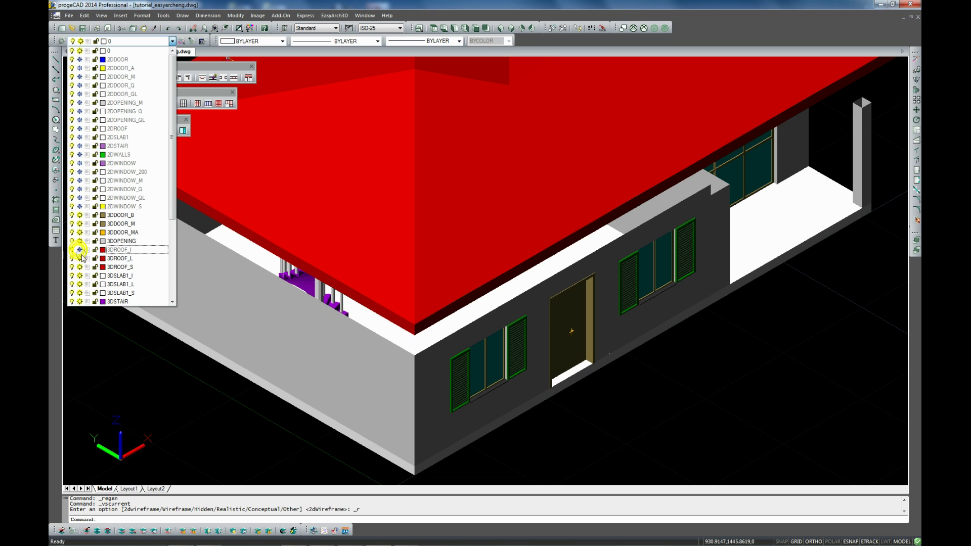
pyautogui.click(79, 258)
pyautogui.click(80, 266)
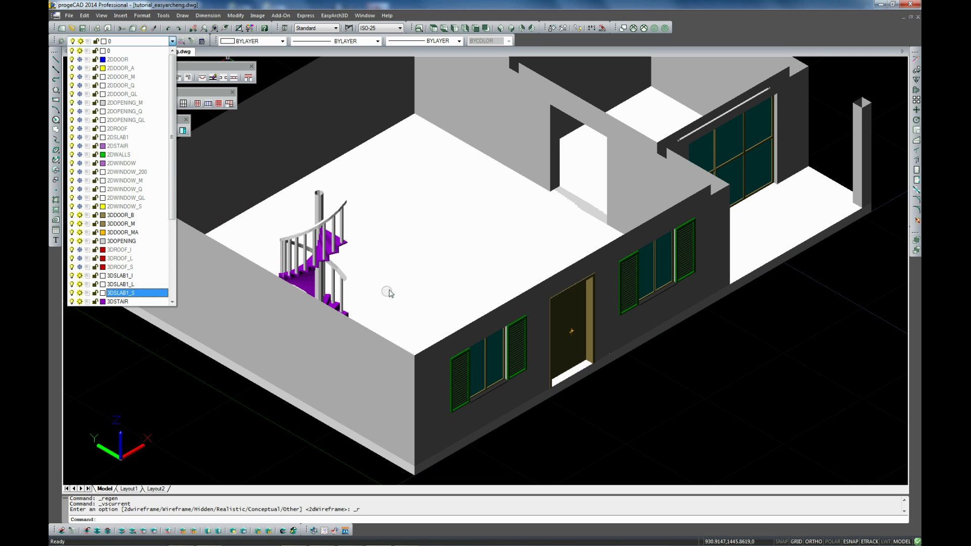
pyautogui.click(748, 374)
pyautogui.moveTo(347, 264)
pyautogui.keyDown('shift'); pyautogui.mouseDown(button='middle')
pyautogui.moveTo(329, 299)
pyautogui.moveTo(526, 202)
pyautogui.moveTo(495, 254)
pyautogui.moveTo(256, 373)
pyautogui.moveTo(349, 265)
pyautogui.moveTo(514, 284)
pyautogui.moveTo(451, 297)
pyautogui.moveTo(581, 214)
pyautogui.moveTo(596, 218)
pyautogui.moveTo(321, 243)
pyautogui.moveTo(353, 239)
pyautogui.mouseUp(button='middle'); pyautogui.keyUp('shift')
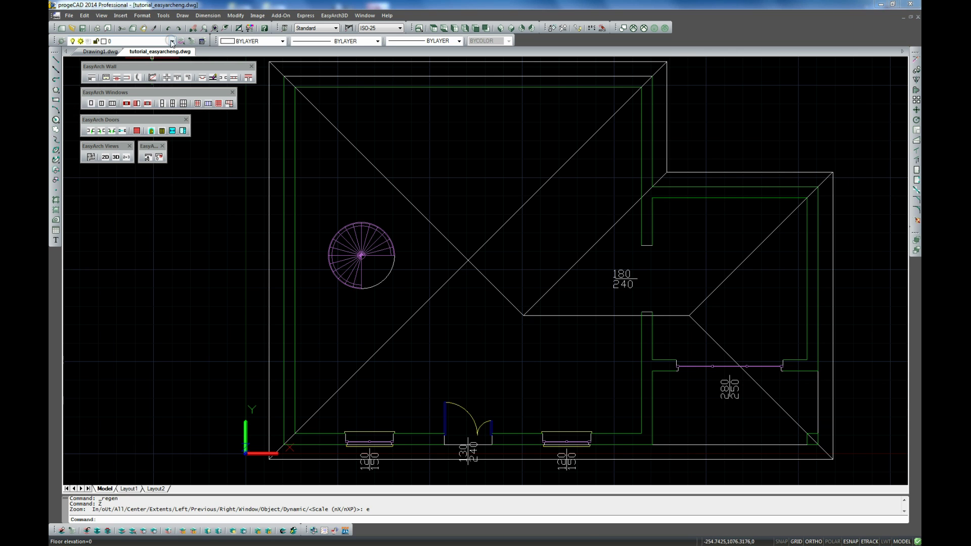
# Freeze the 2DSTAIR and 2DROOF layers to hide the stair plan and roof lines.
pyautogui.click(172, 41)
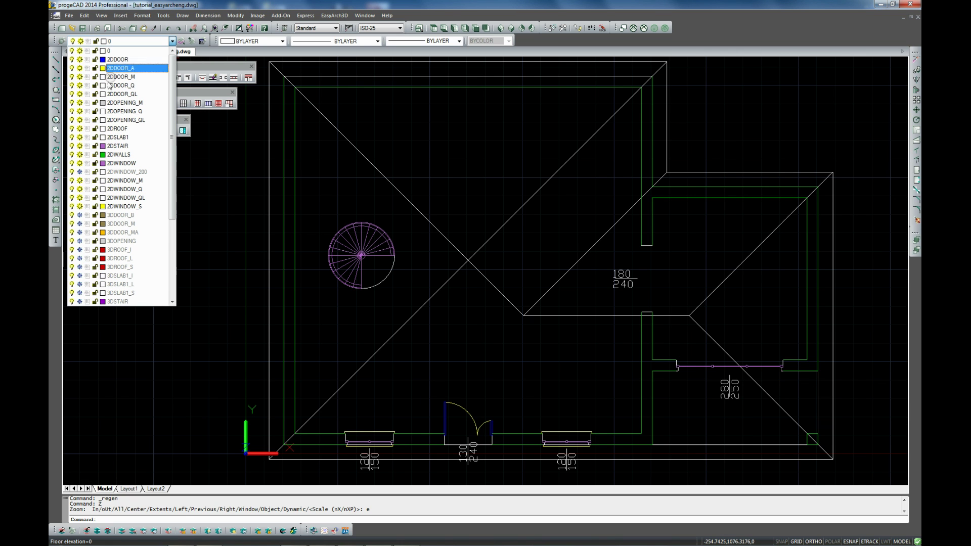
pyautogui.click(79, 146)
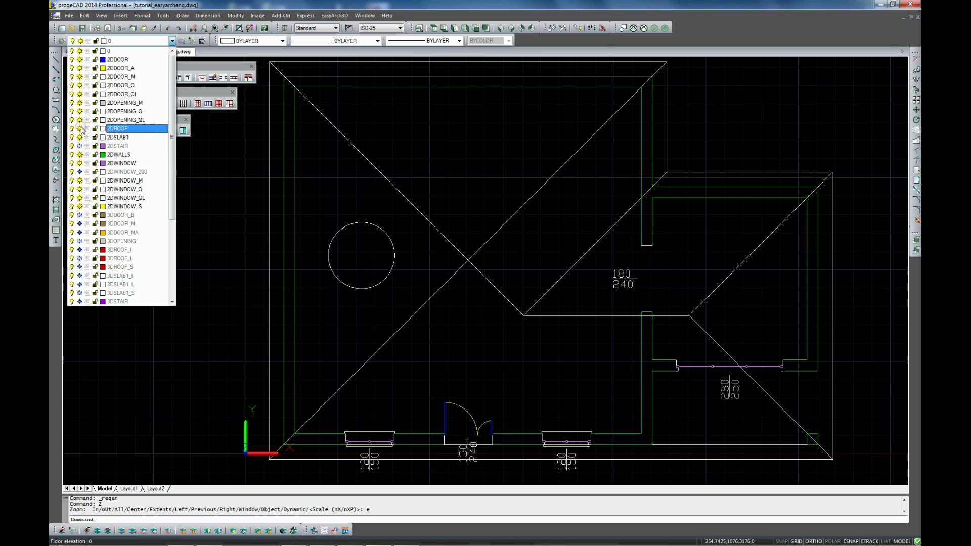
pyautogui.click(80, 128)
pyautogui.click(239, 189)
# Draw two radius lines from the circle centre to its bottom and right quadrants.
pyautogui.click(56, 59)
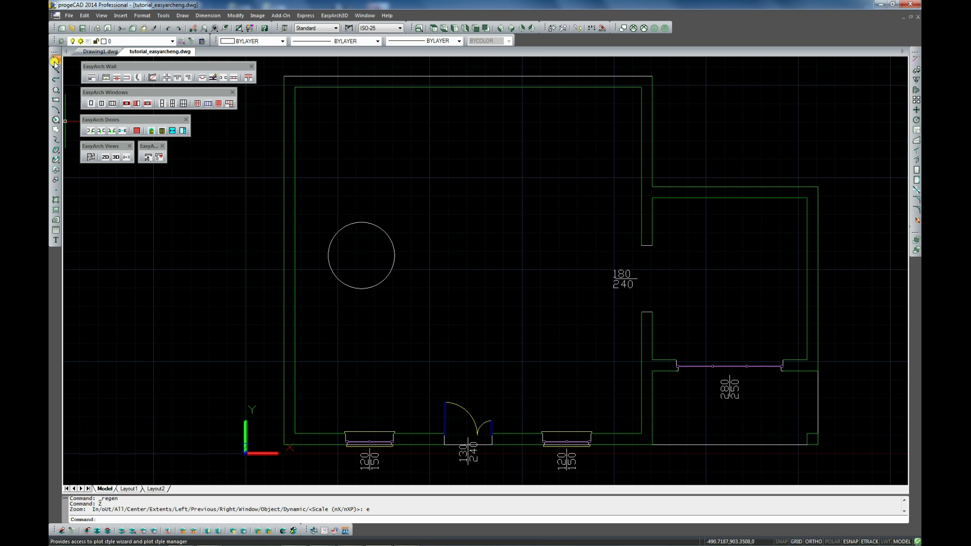
pyautogui.click(361, 255)
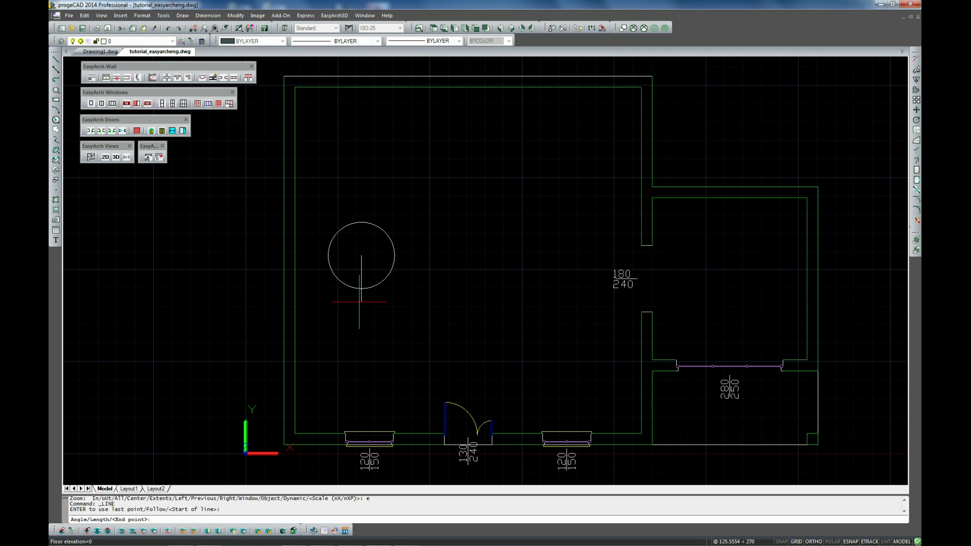
pyautogui.click(361, 289)
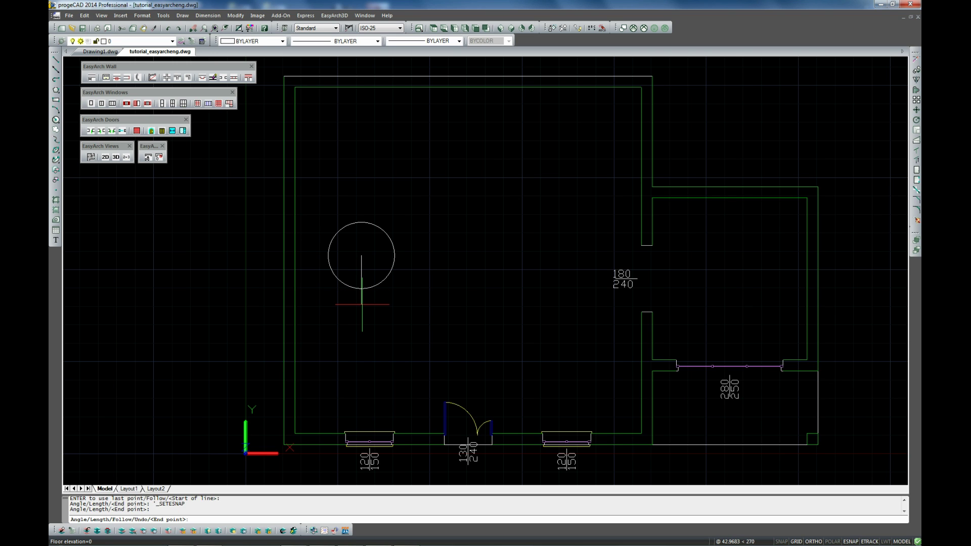
pyautogui.press('Return')
pyautogui.press('Return')
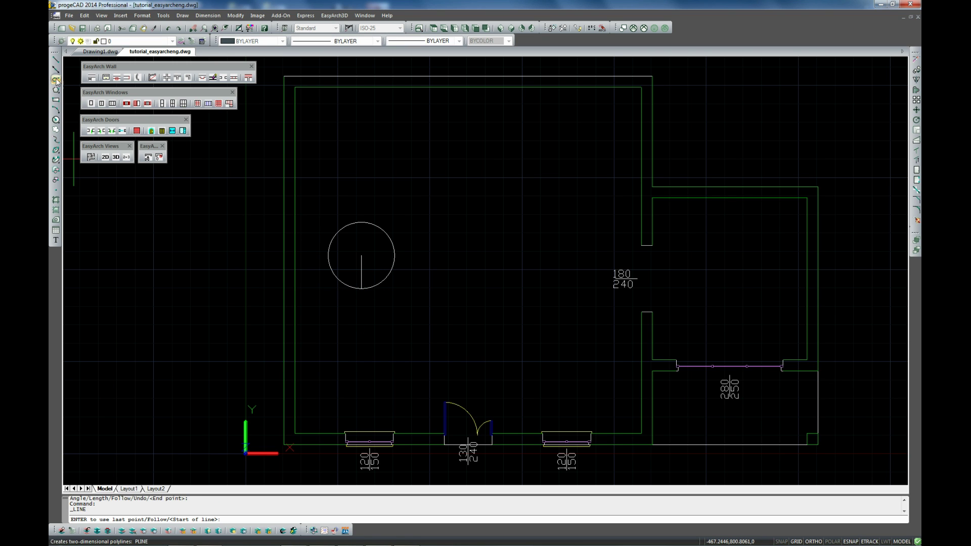
pyautogui.click(361, 255)
pyautogui.click(397, 256)
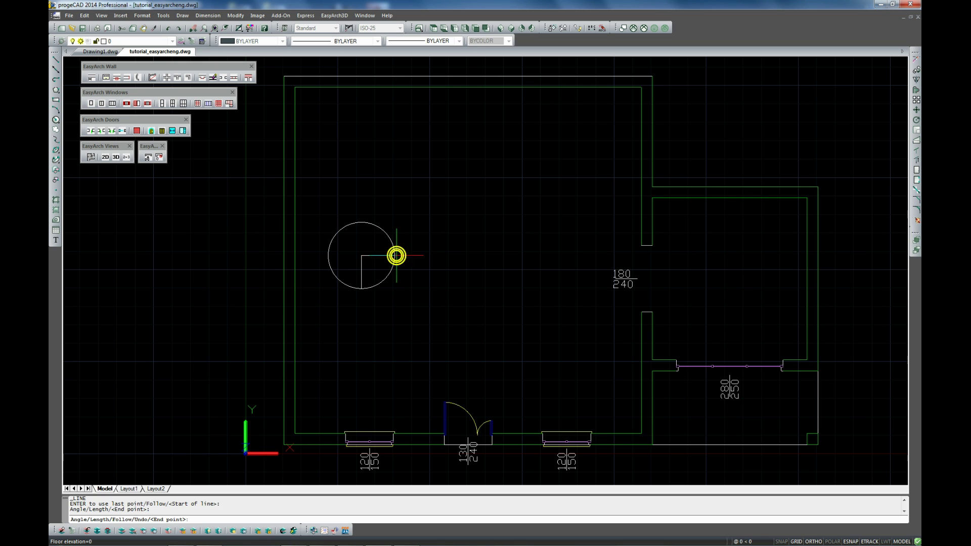
pyautogui.press('Return')
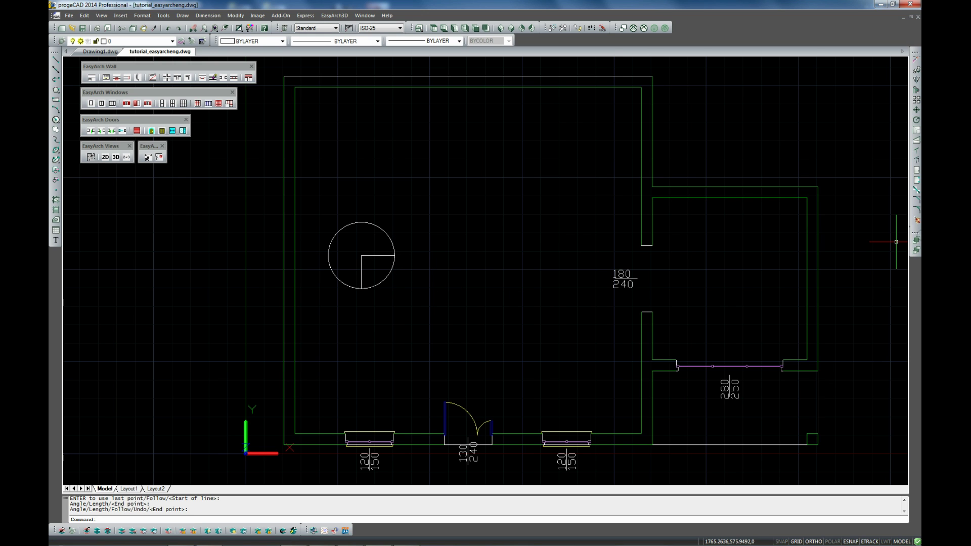
# Trim away the circle's lower-right quarter arc using the two radius lines.
pyautogui.click(917, 150)
pyautogui.click(360, 273)
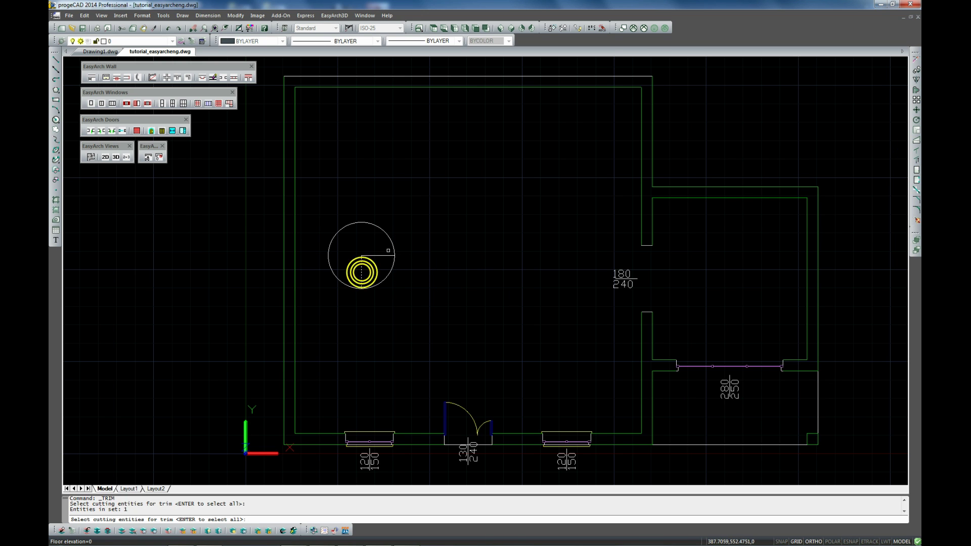
pyautogui.click(386, 256)
pyautogui.press('Return')
pyautogui.click(385, 275)
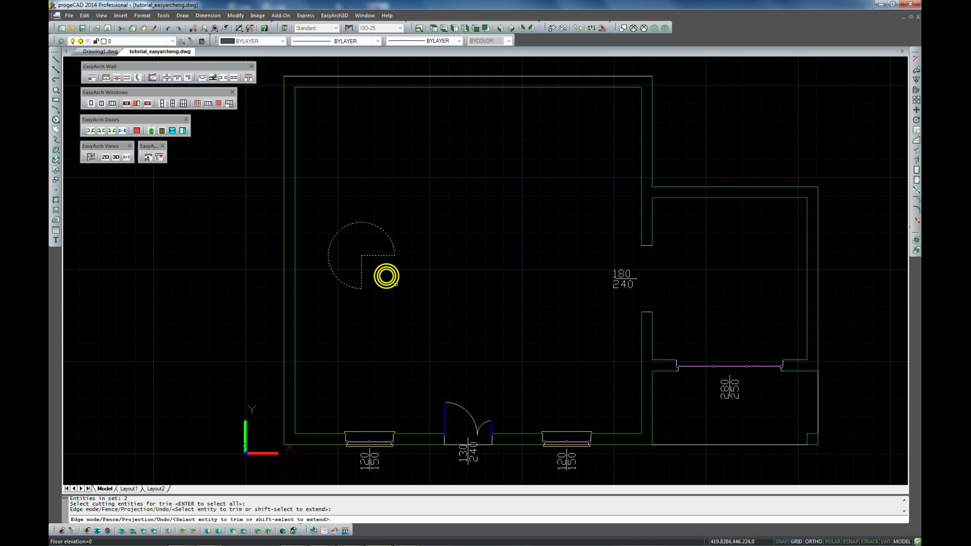
pyautogui.press('Return')
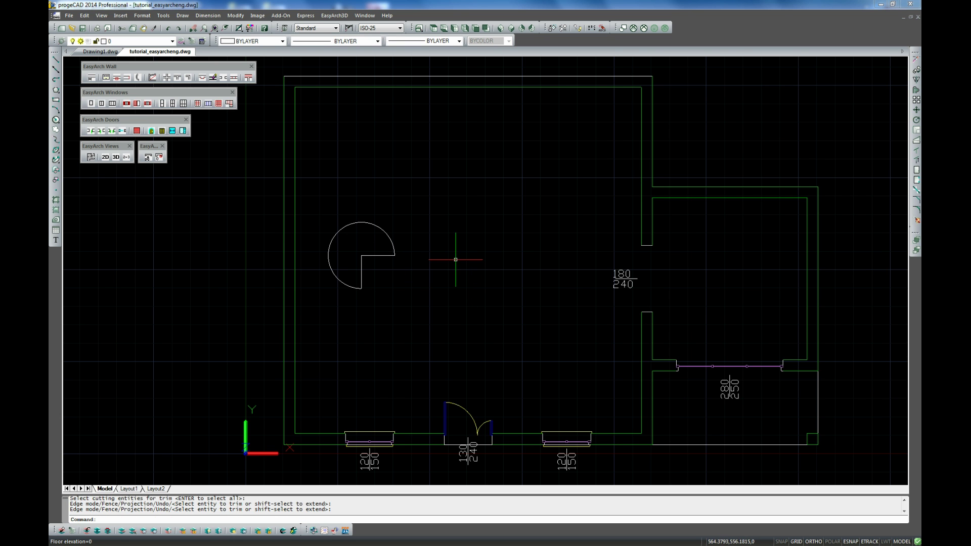
# Start an EasyArch3D Floor slab with soffit elevation 275.
pyautogui.click(334, 15)
pyautogui.moveTo(377, 141)
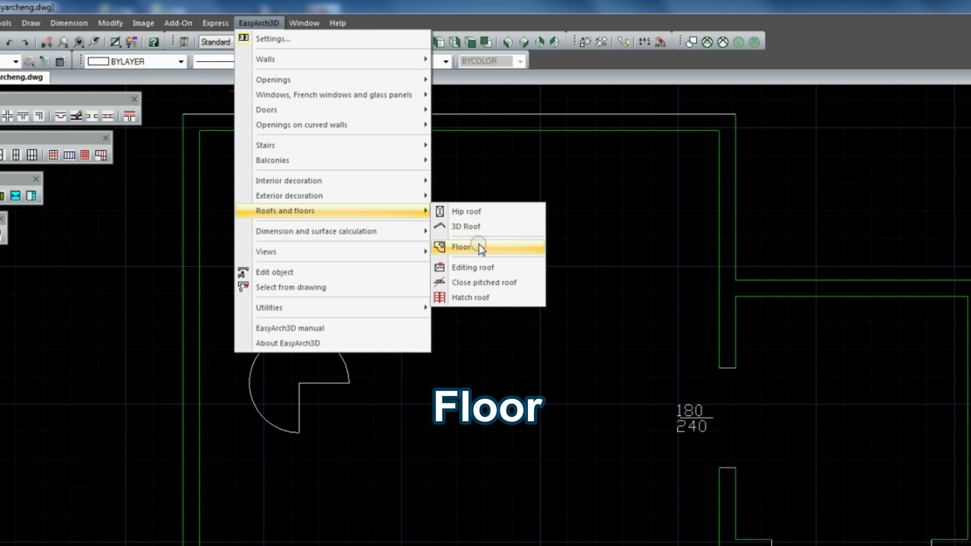
pyautogui.click(478, 246)
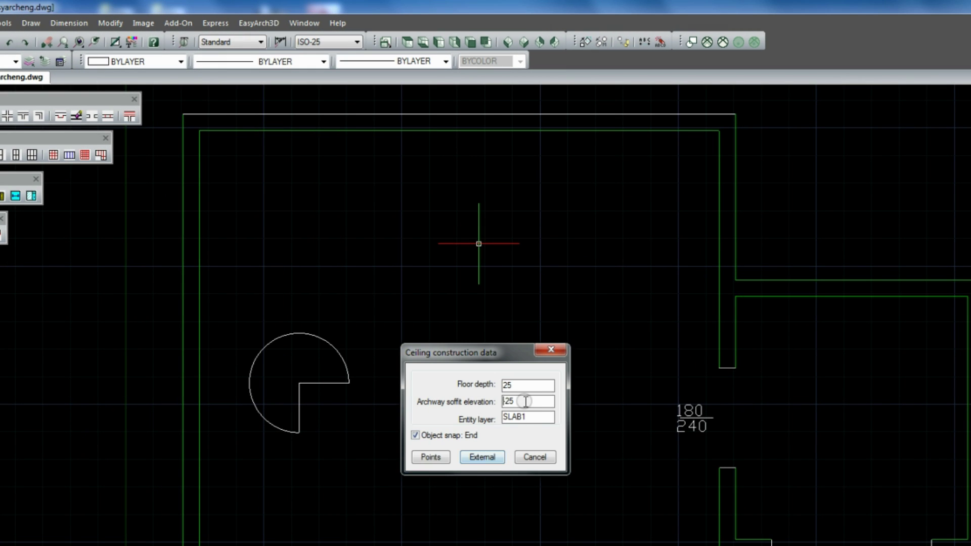
pyautogui.write('275')
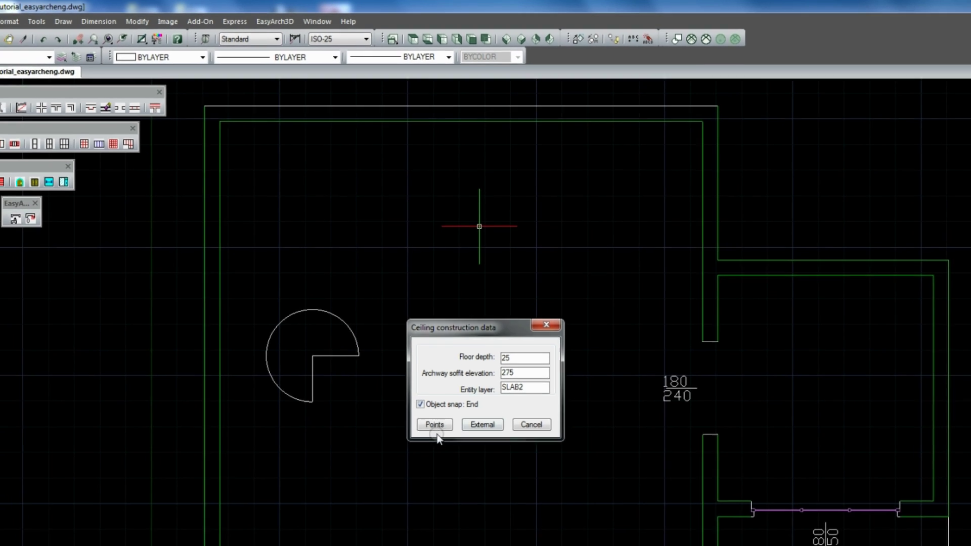
pyautogui.press('Return')
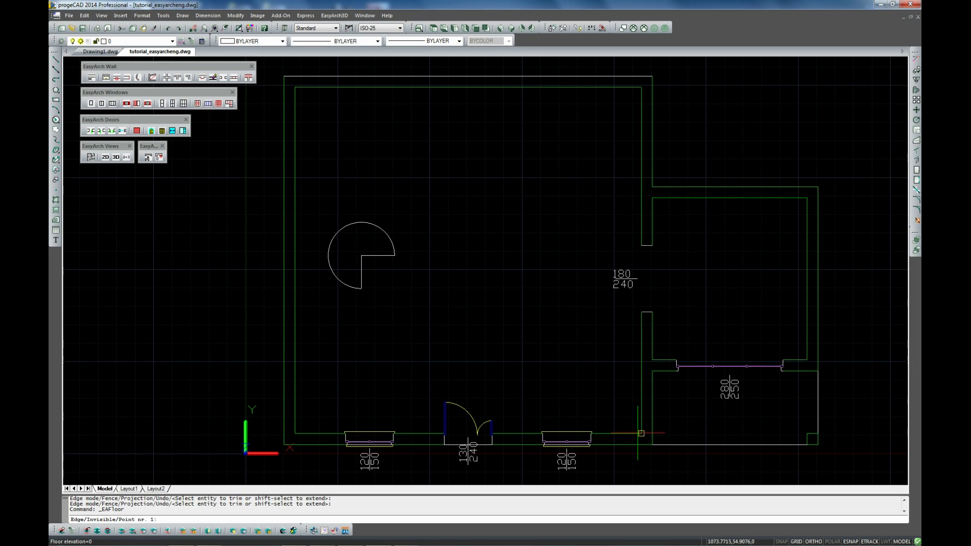
# Outline the slab on the four room corners and pick the stair arc as the opening.
pyautogui.click(641, 433)
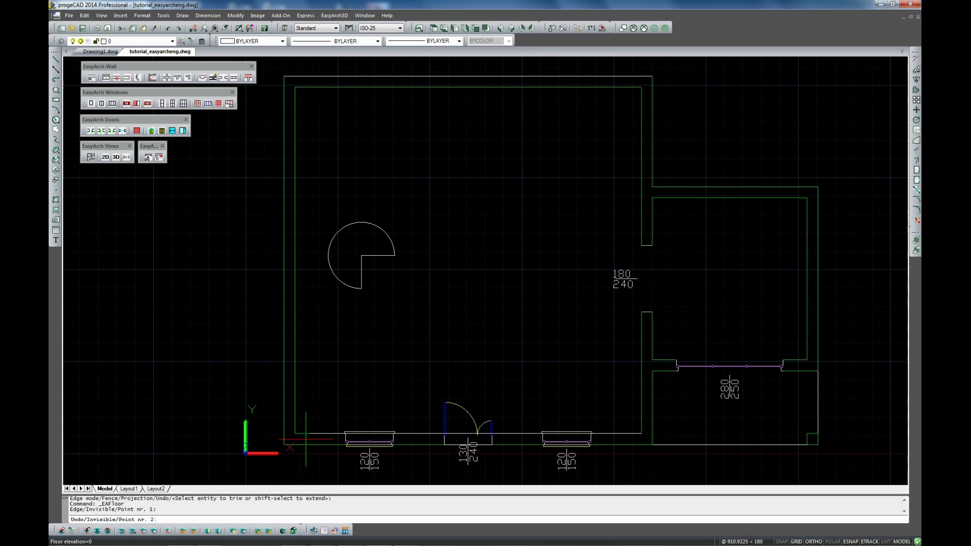
pyautogui.click(295, 433)
pyautogui.click(296, 87)
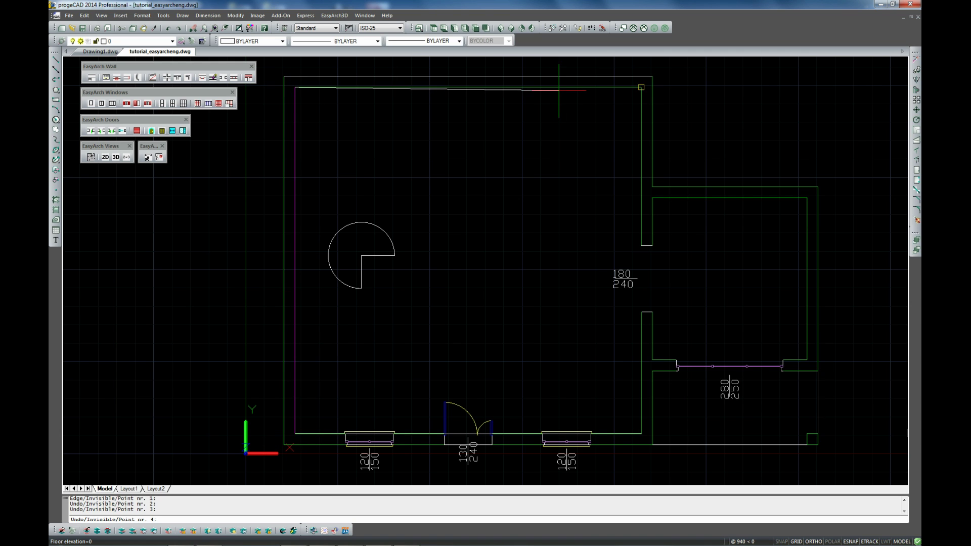
pyautogui.click(641, 87)
pyautogui.press('Return')
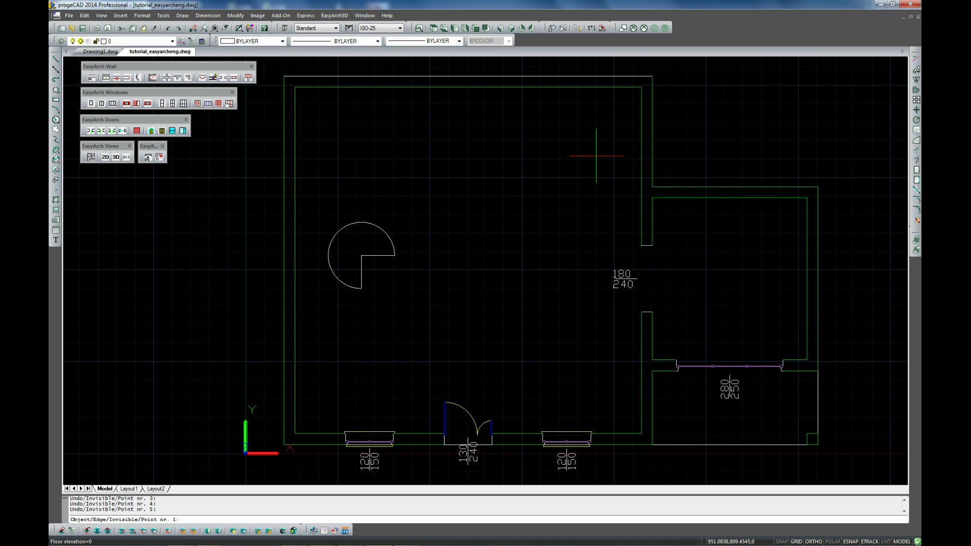
pyautogui.write('e')
pyautogui.press('Return')
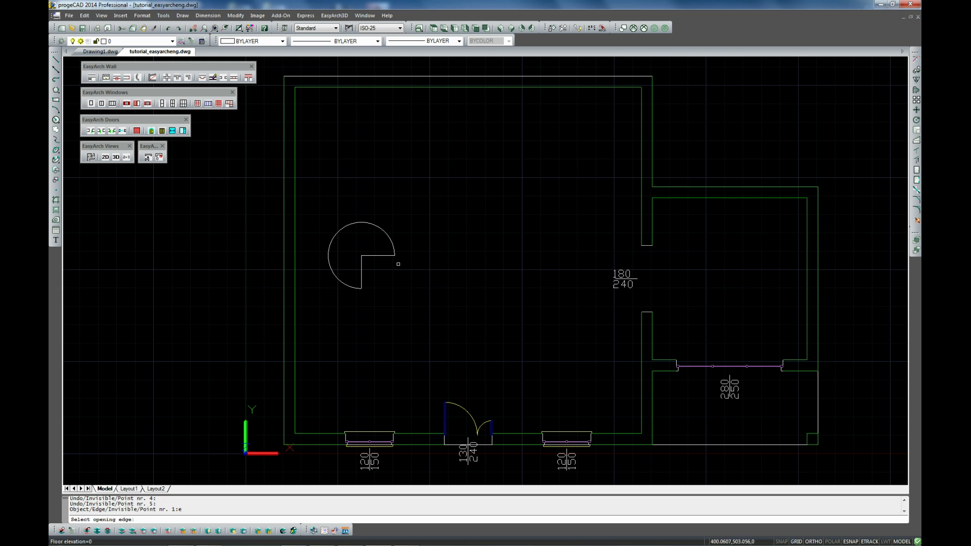
pyautogui.click(331, 241)
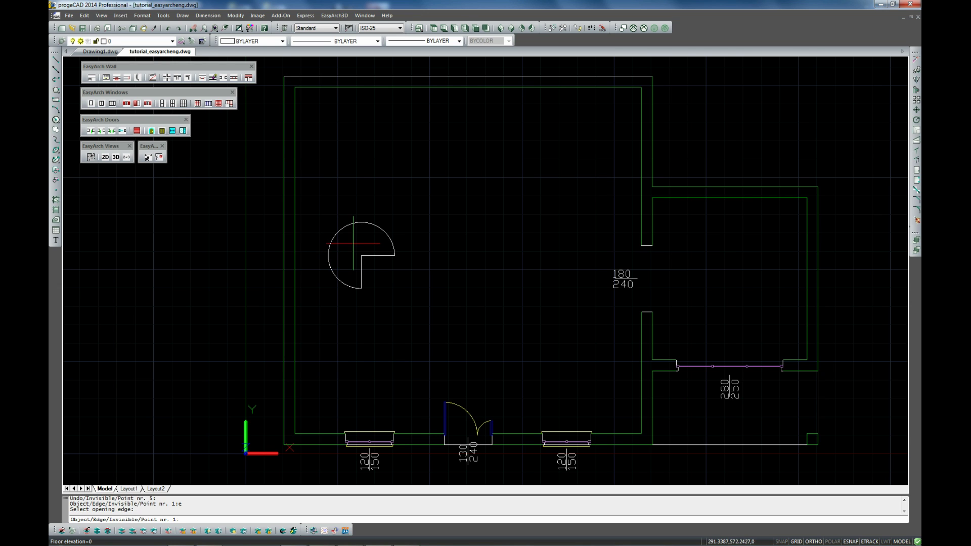
pyautogui.press('Return')
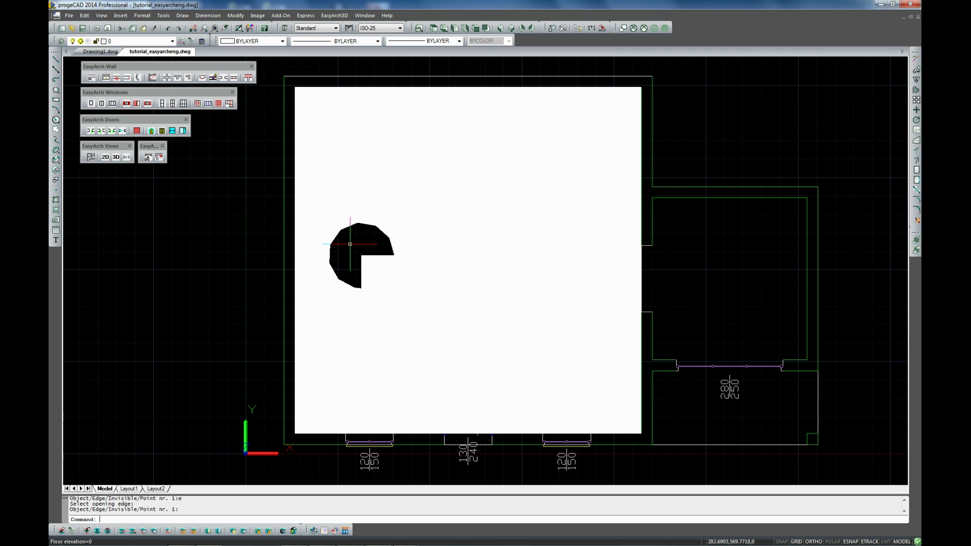
# Switch to the SW isometric 3D view and thaw 3DROOF_S and 3DROOF_L to show the roof.
pyautogui.click(501, 28)
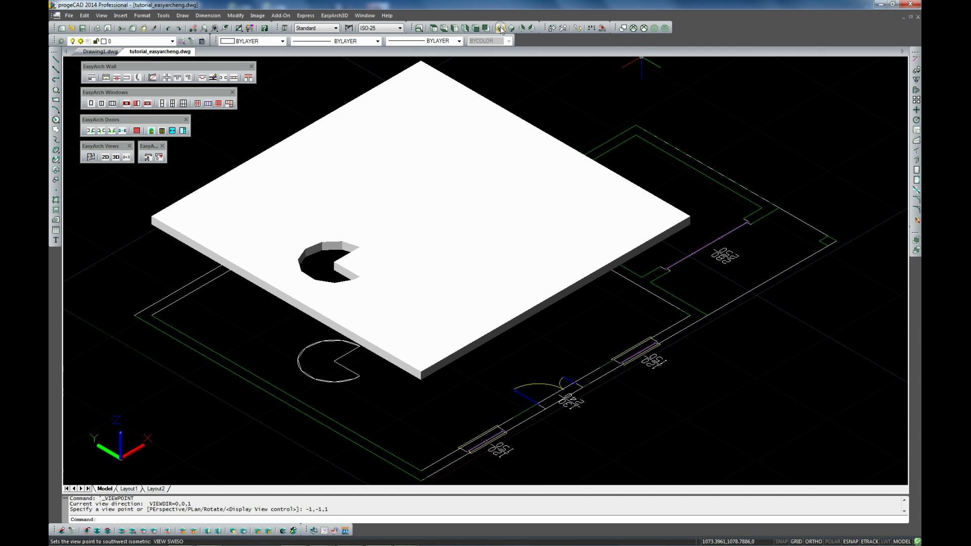
pyautogui.click(116, 157)
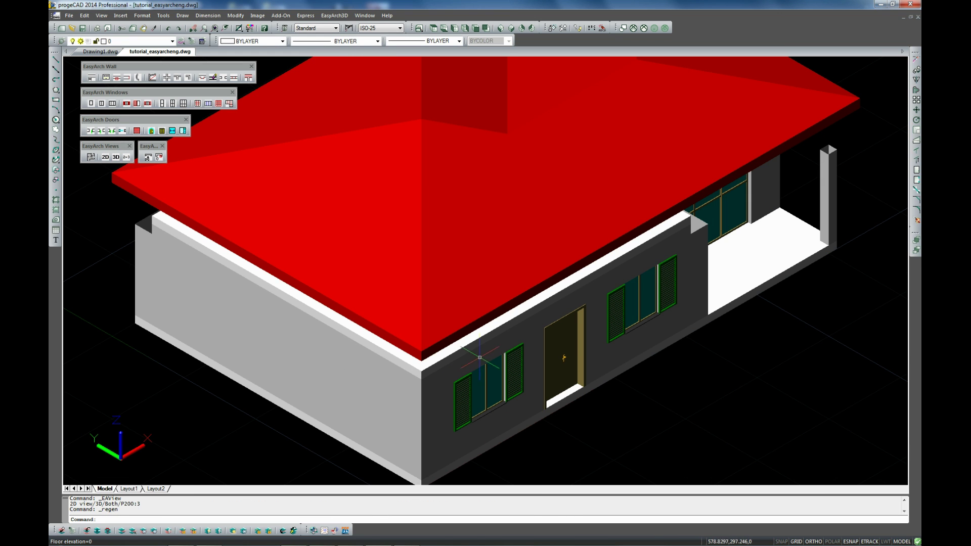
pyautogui.click(172, 41)
pyautogui.click(80, 276)
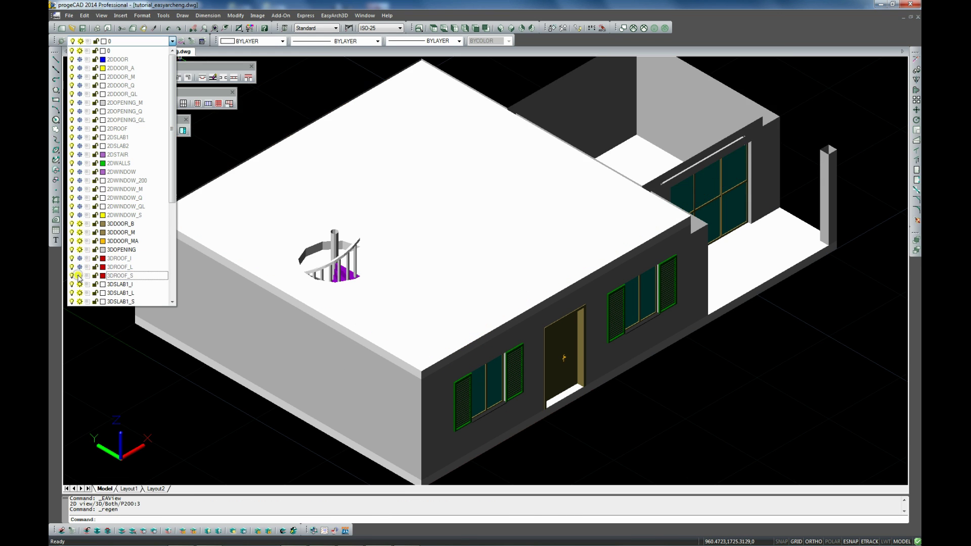
pyautogui.scroll(-5, 122, 192)
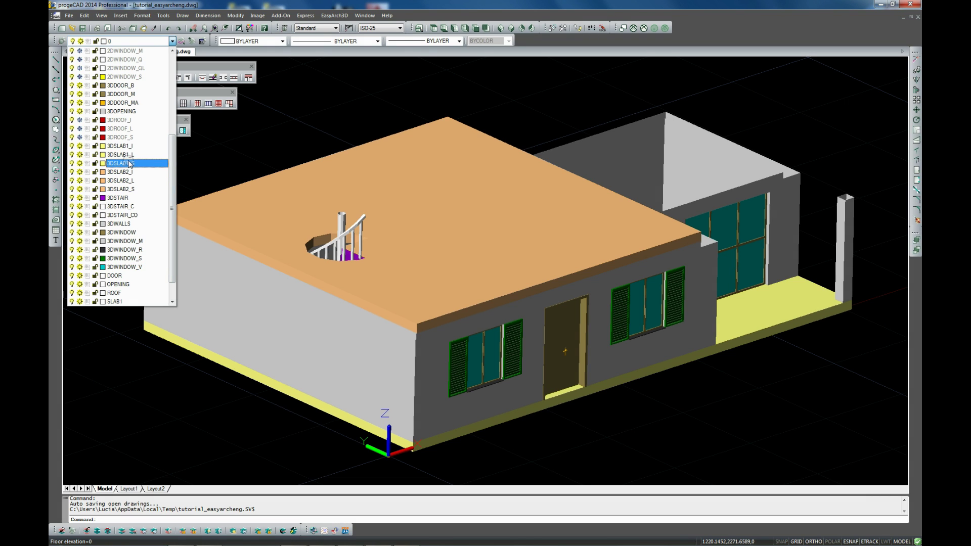
pyautogui.click(79, 137)
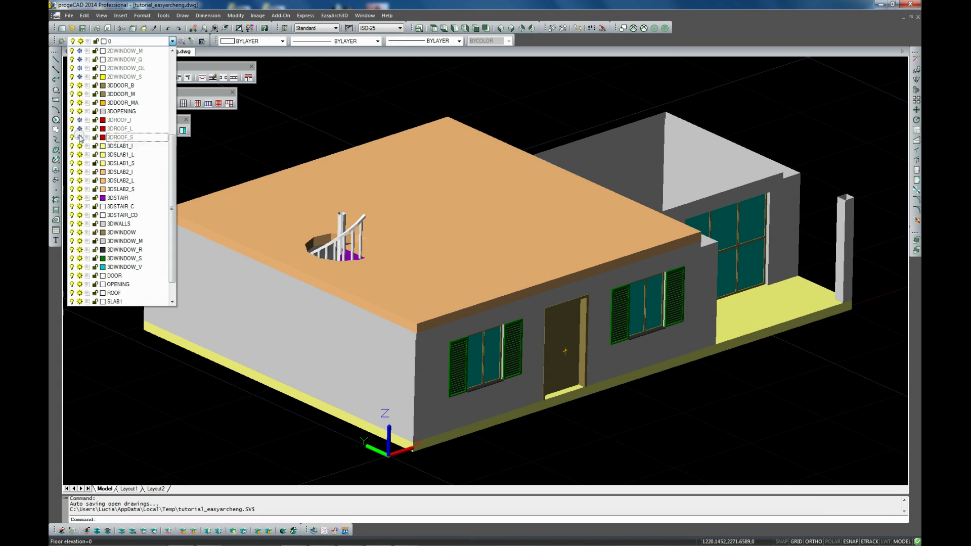
pyautogui.click(79, 128)
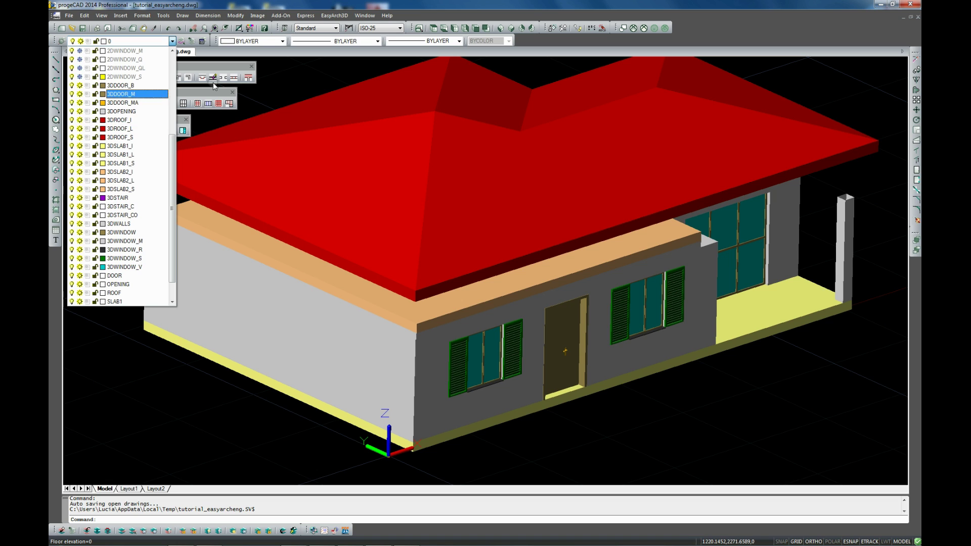
pyautogui.click(535, 43)
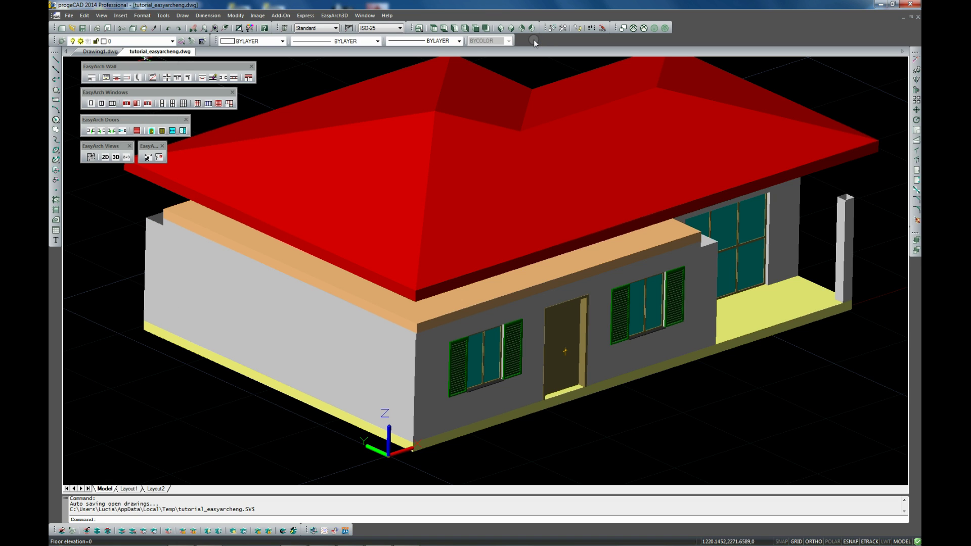
# Open the EasyArch3D Utilities submenu showing tools like Variable height wall.
pyautogui.click(334, 15)
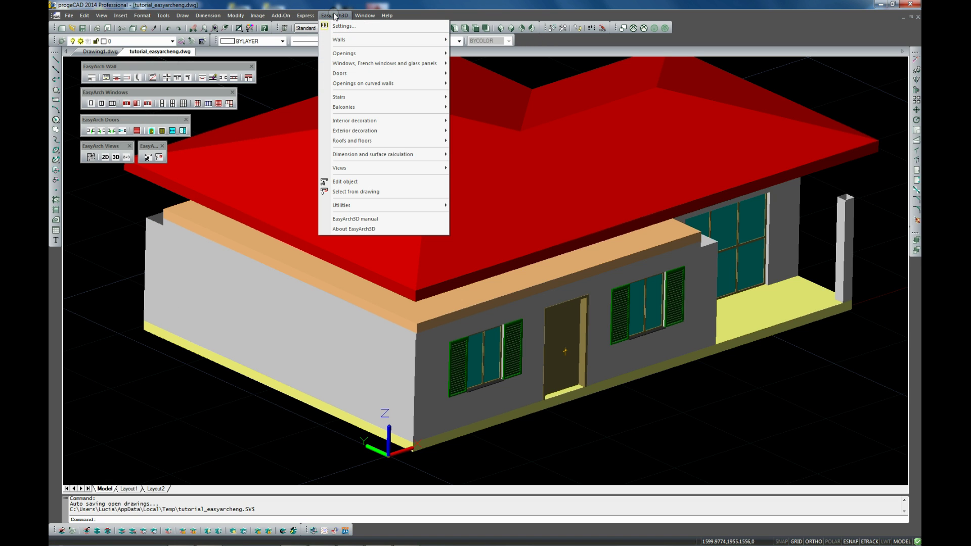
pyautogui.click(387, 206)
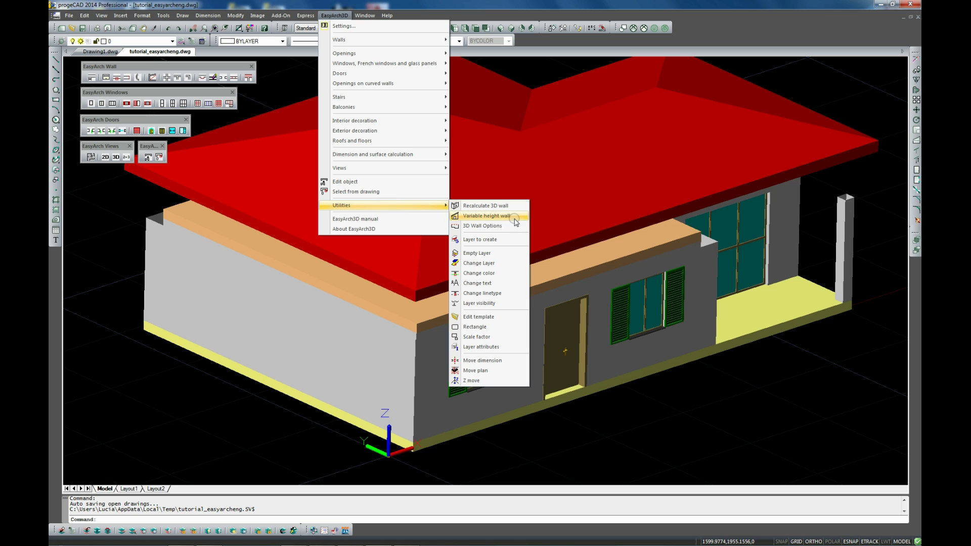